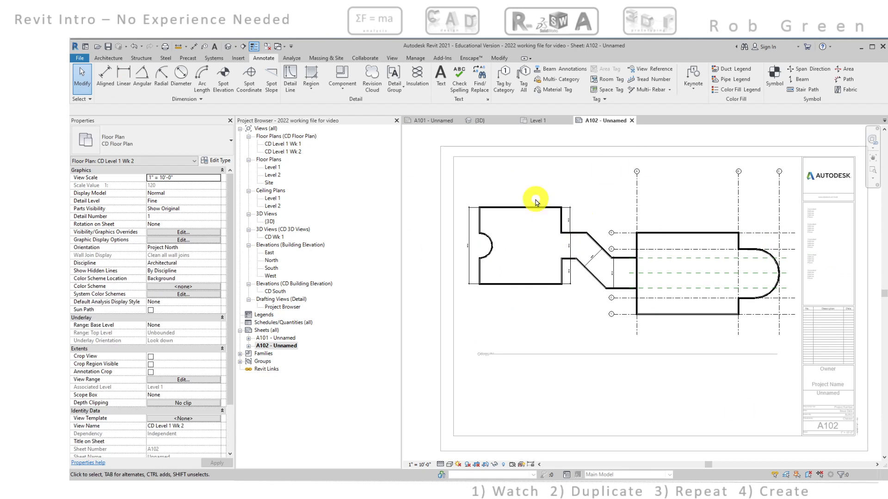
scroll(491, 238, "up", 5)
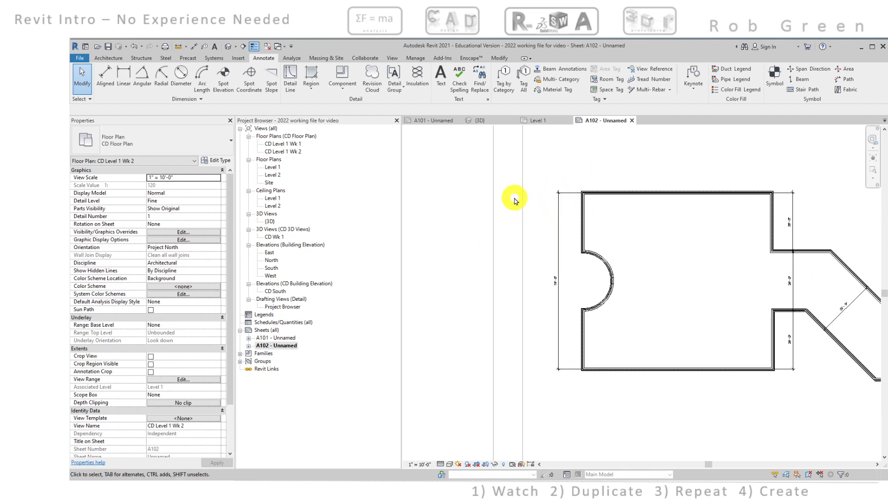
scroll(514, 200, "down", 5)
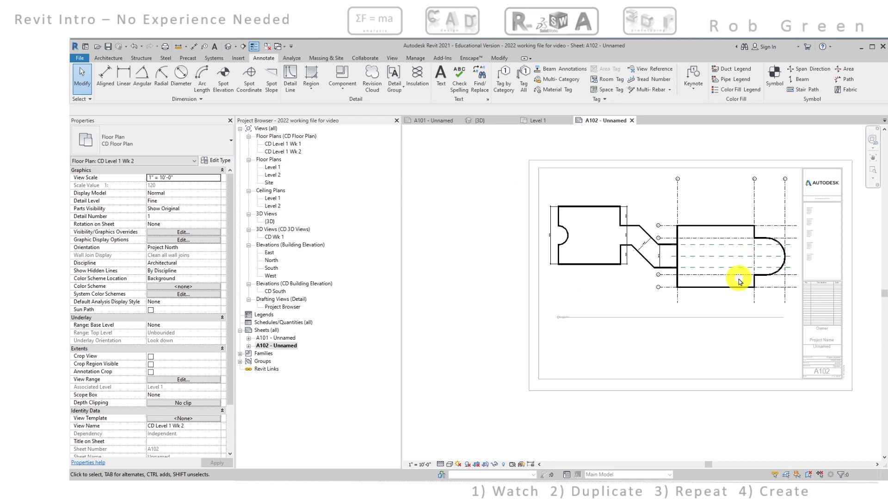
scroll(565, 230, "up", 5)
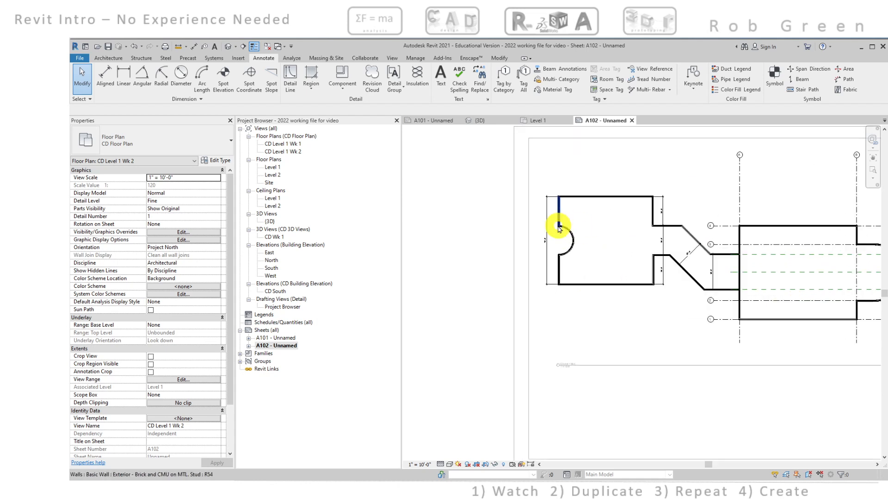
Place an aligned dimension from the top wall's stud face to the upper end of the curved wall, inside the 75' dimension
left_click(114, 67)
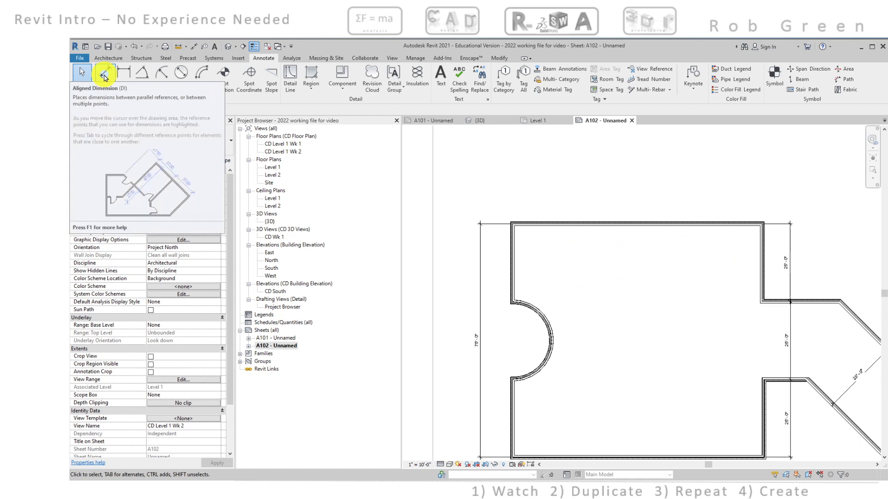
left_click(110, 78)
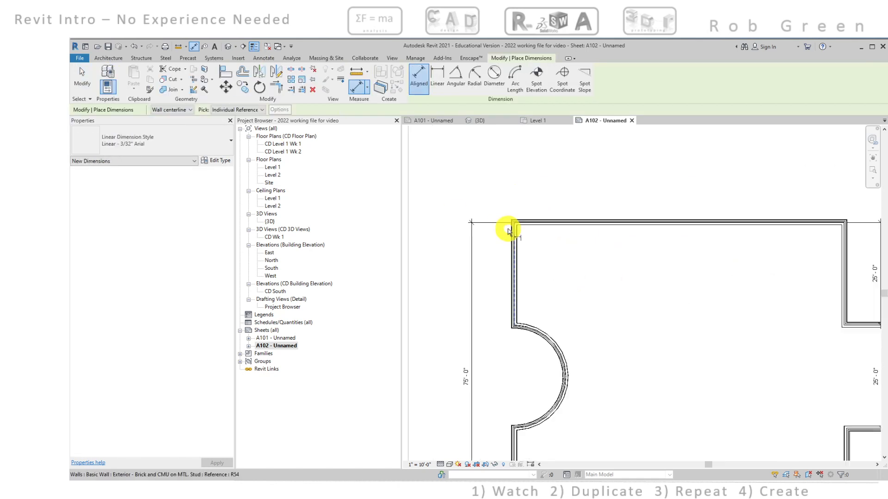
scroll(513, 227, "up", 5)
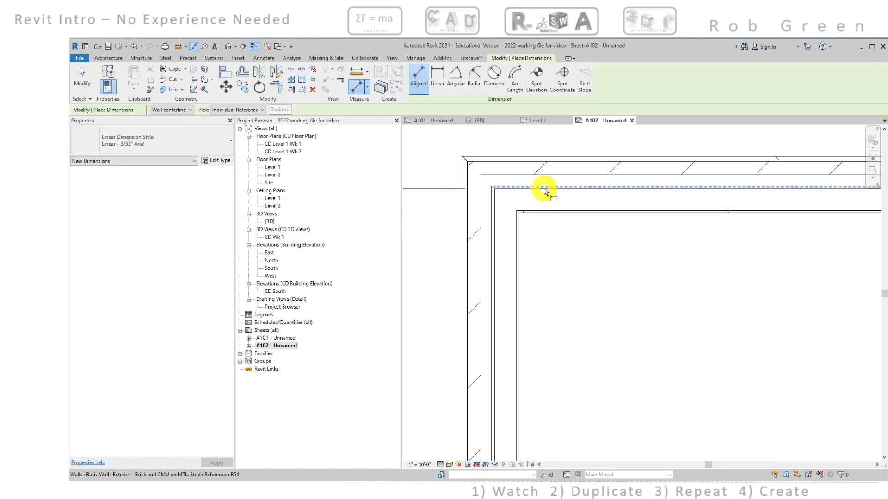
left_click(544, 189)
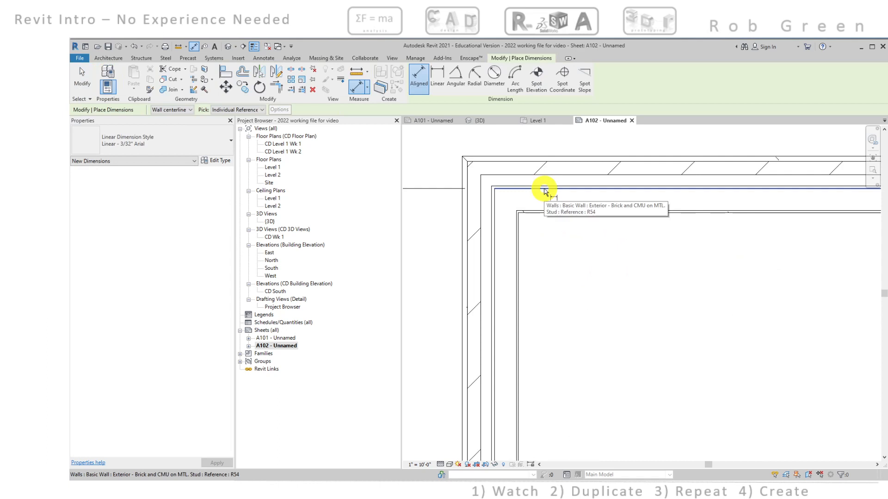
scroll(565, 280, "down", 8)
middle_click_drag(595, 356, 600, 248)
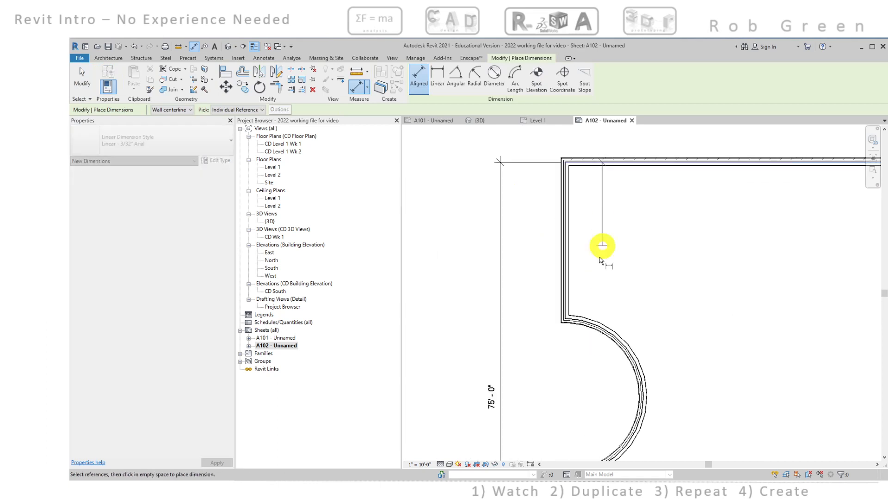
scroll(559, 319, "up", 4)
scroll(565, 327, "up", 5)
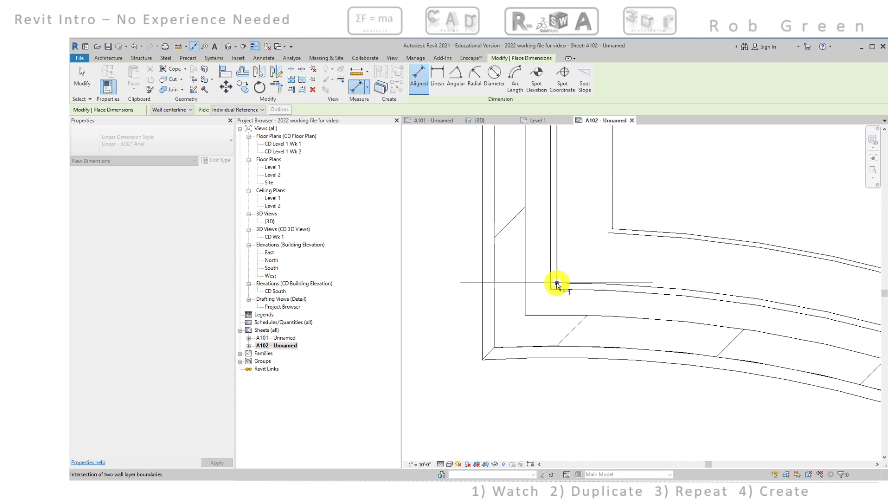
scroll(557, 284, "down", 5)
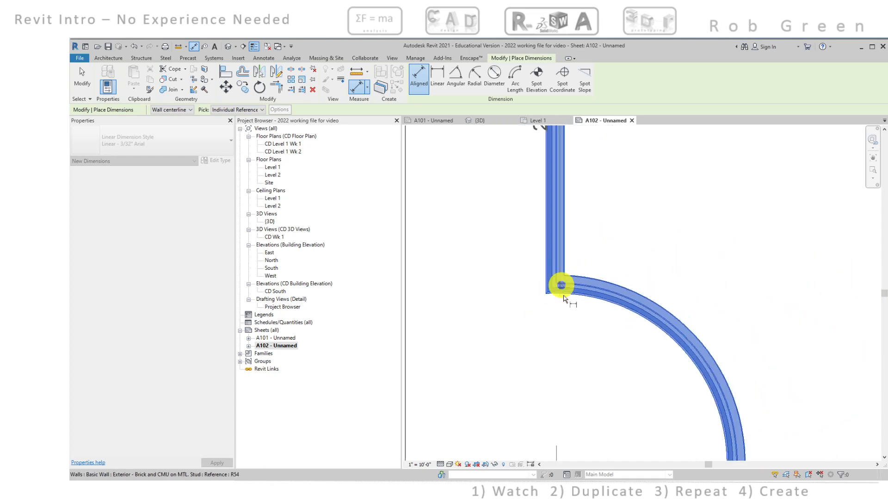
middle_click_drag(563, 299, 643, 200)
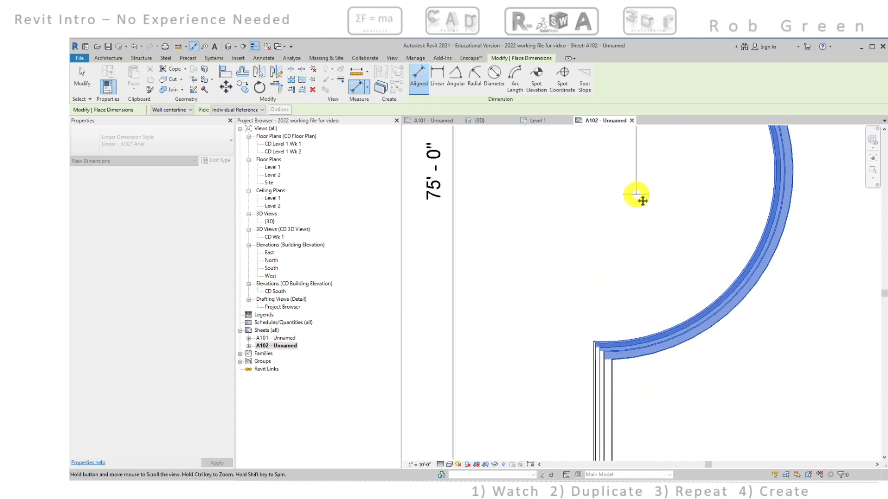
scroll(596, 352, "up", 5)
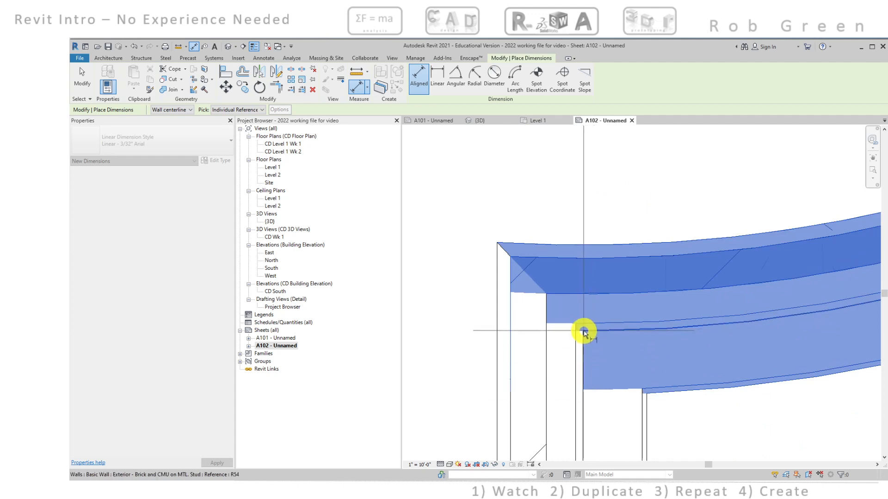
scroll(583, 331, "down", 6)
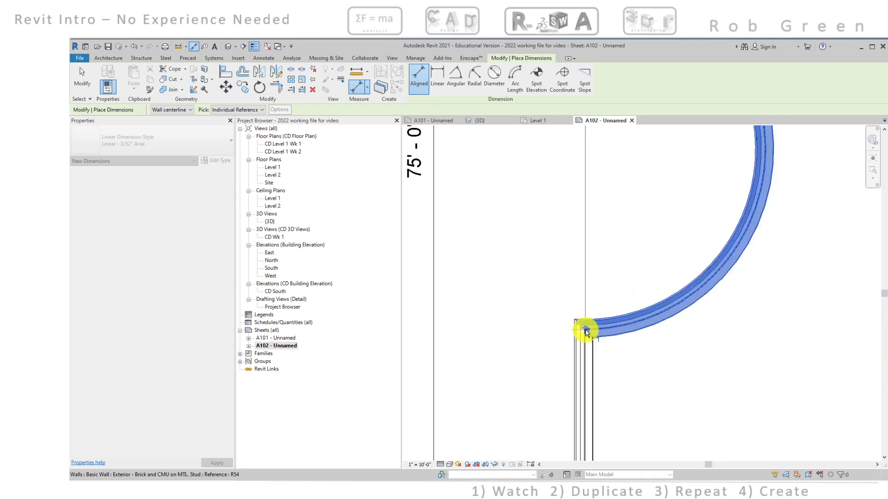
scroll(596, 305, "down", 4)
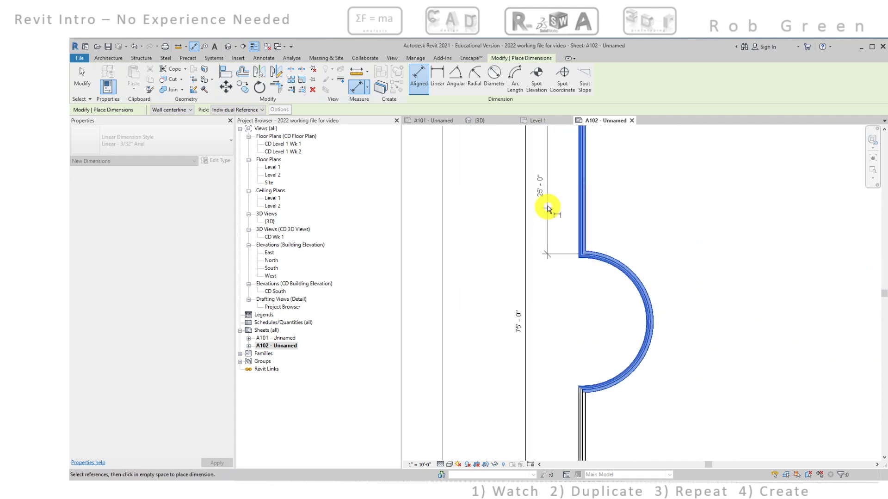
scroll(595, 368, "down", 3)
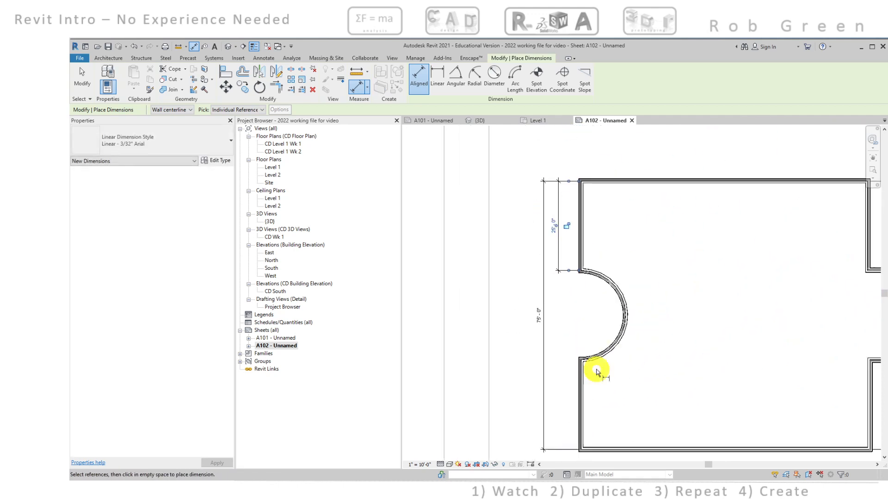
Begin an aligned dimension string at the bottom wall's stud face and continue it to the stud-layer intersection at the curved wall's lower end
scroll(598, 365, "up", 4)
scroll(591, 366, "down", 3)
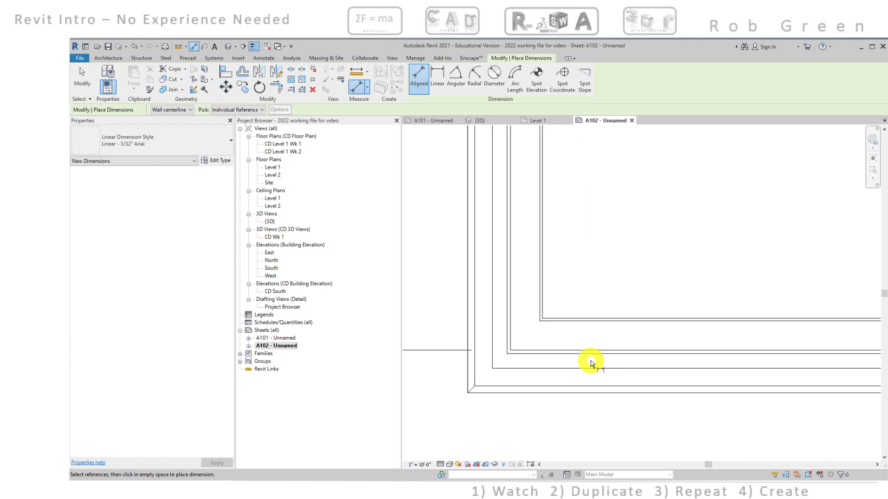
key("Tab")
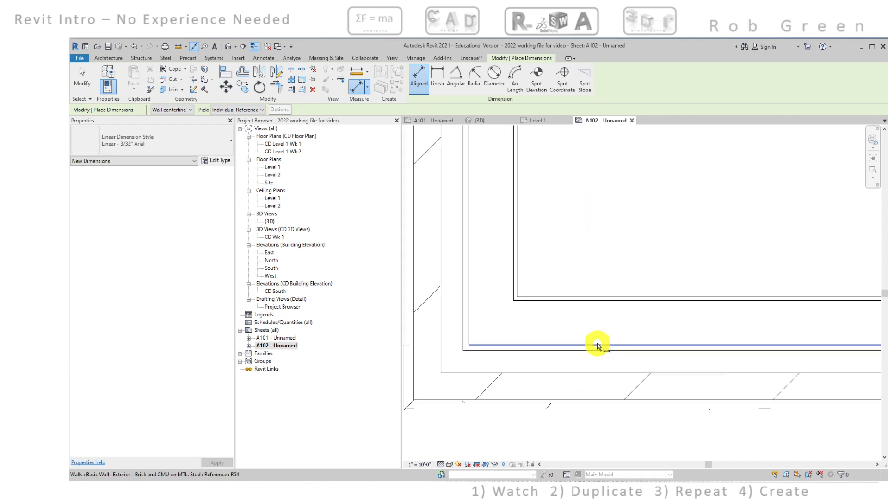
left_click(596, 345)
scroll(597, 344, "down", 5)
middle_click_drag(640, 175, 628, 430)
scroll(584, 162, "up", 6)
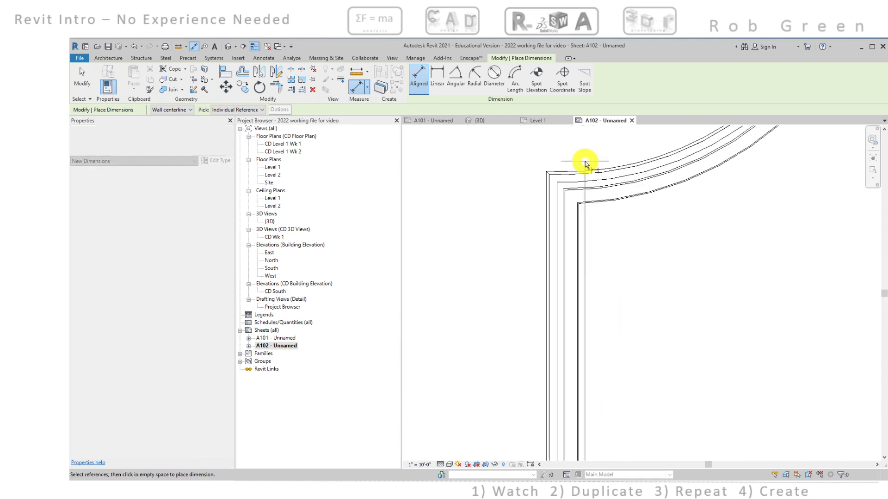
scroll(580, 180, "up", 3)
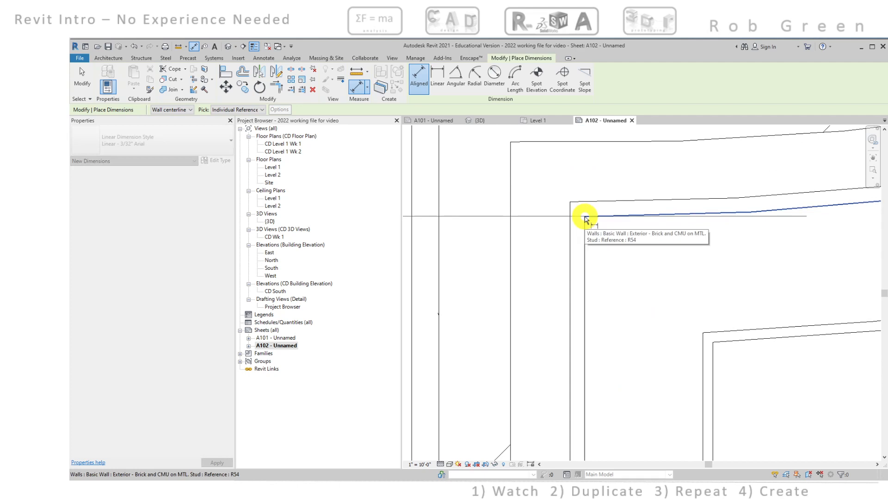
scroll(584, 219, "down", 4)
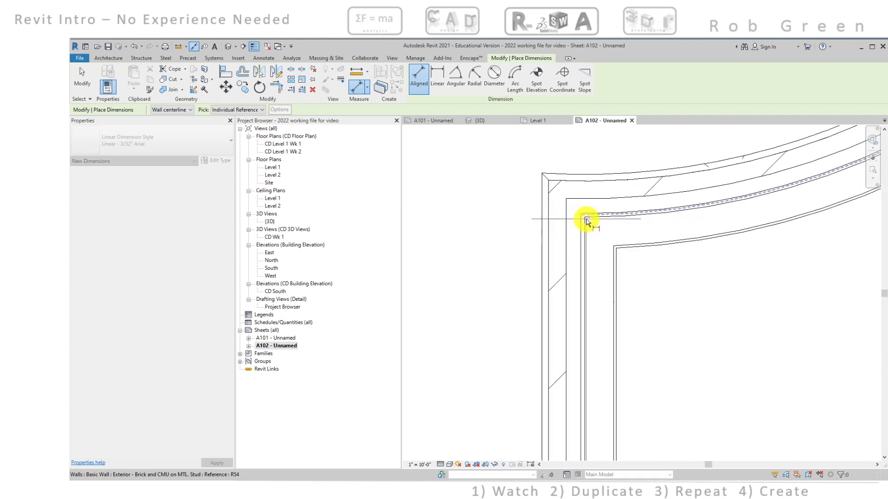
scroll(585, 219, "up", 3)
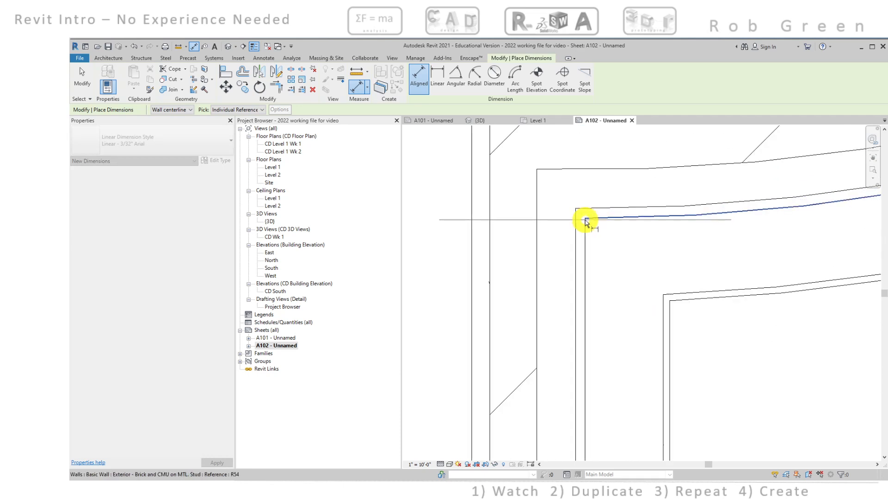
left_click(585, 221)
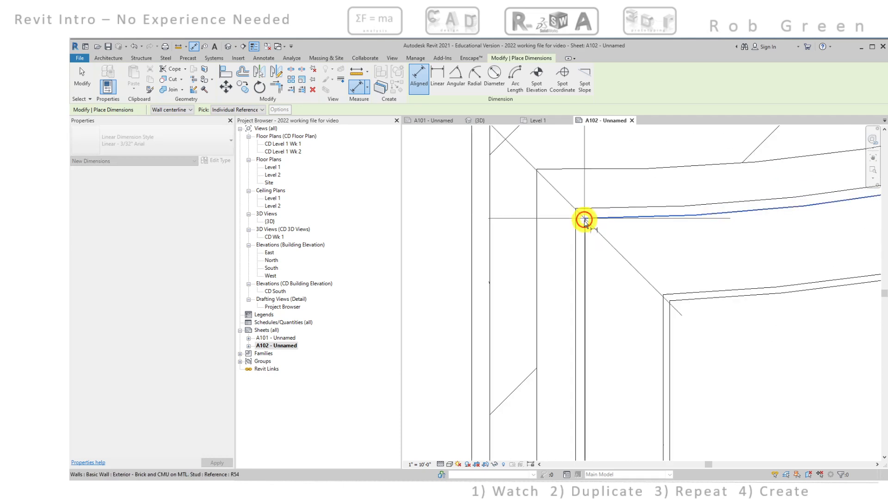
scroll(555, 248, "down", 4)
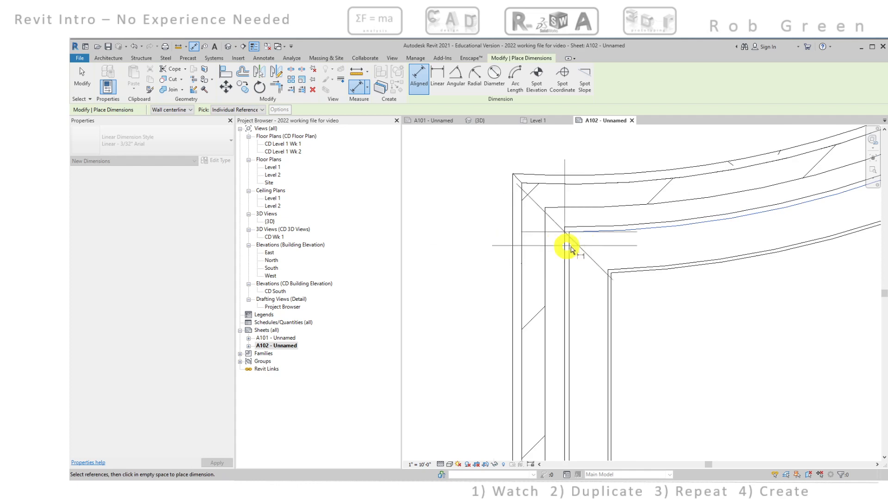
scroll(555, 248, "down", 3)
scroll(542, 248, "down", 2)
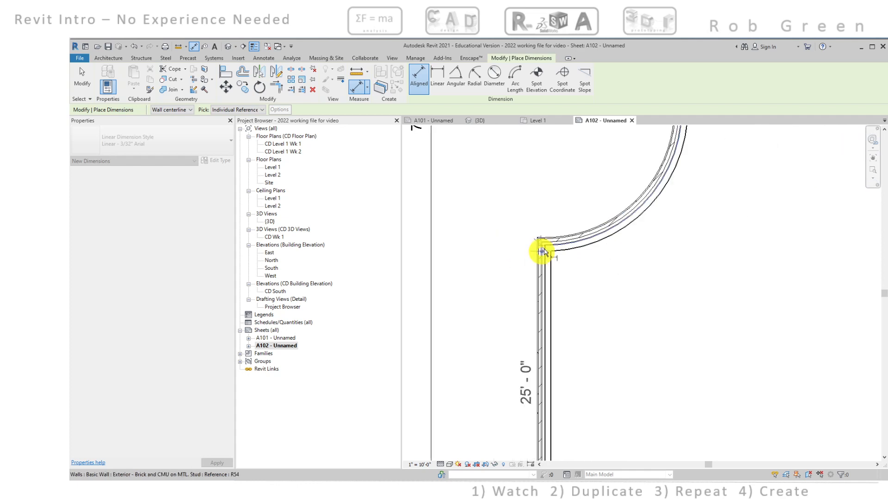
Continue the dimension string through the arc's centre to the curved wall's upper end and place it in line with the 25' dimension
middle_click_drag(543, 251, 573, 379)
middle_click_drag(580, 142, 573, 307)
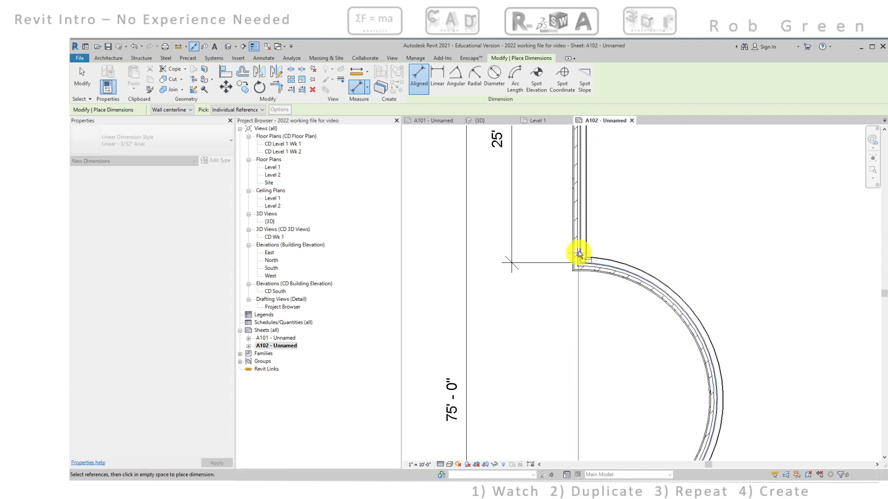
scroll(581, 255, "up", 7)
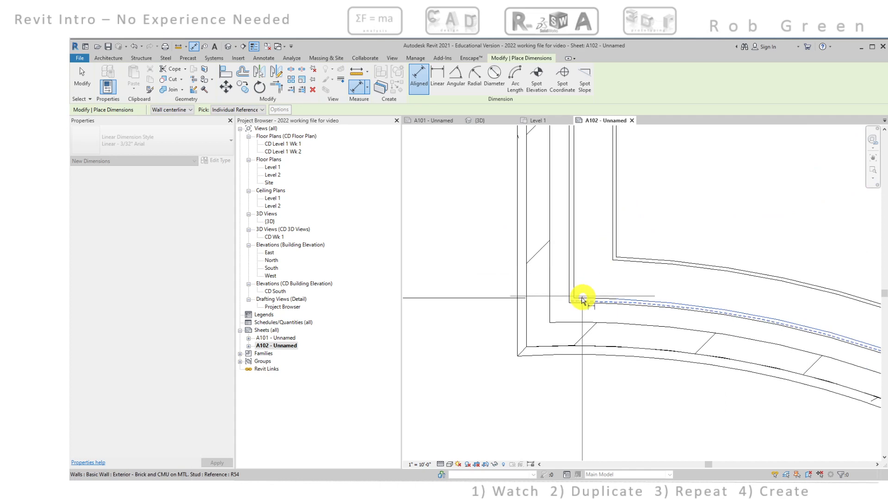
left_click(581, 301)
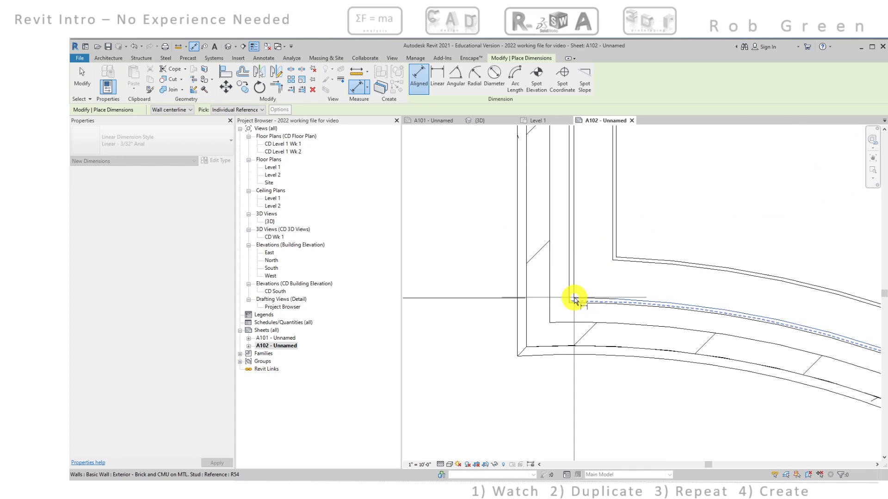
scroll(574, 299, "up", 3)
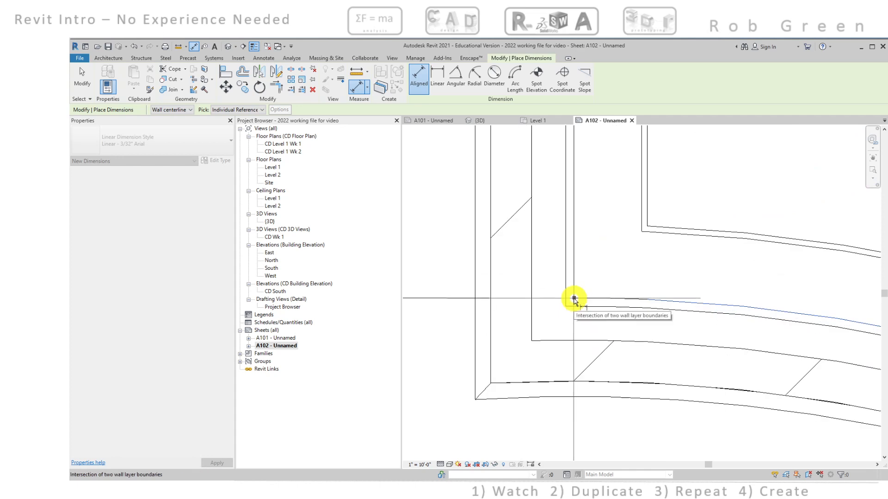
scroll(525, 304, "down", 4)
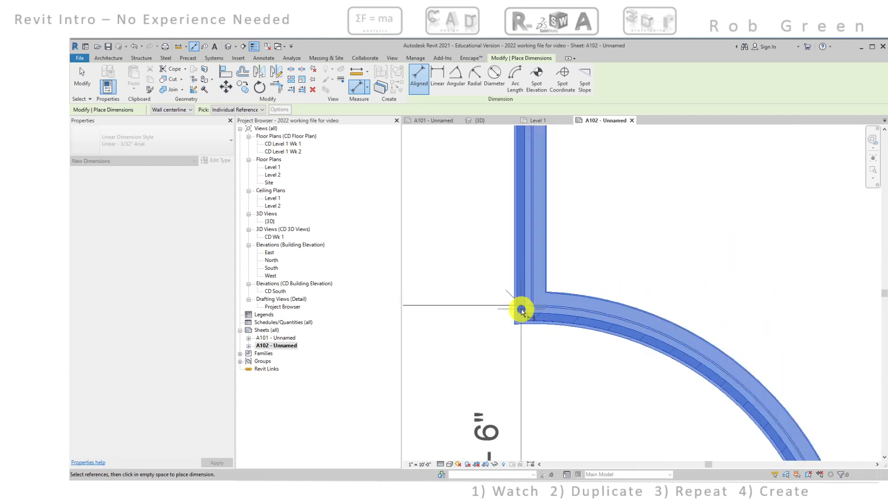
scroll(522, 316, "down", 2)
middle_click_drag(523, 315, 597, 270)
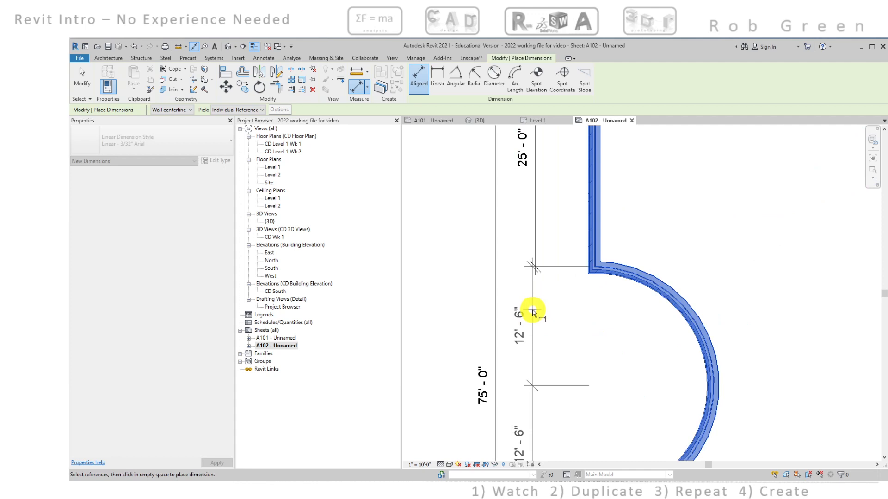
left_click(535, 312)
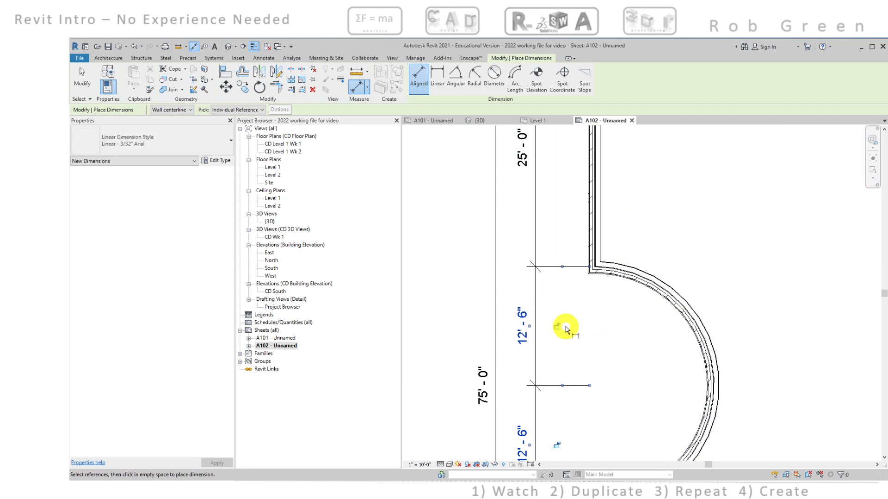
key("Escape")
key("Escape")
scroll(564, 328, "down", 2)
middle_click_drag(559, 345, 575, 274)
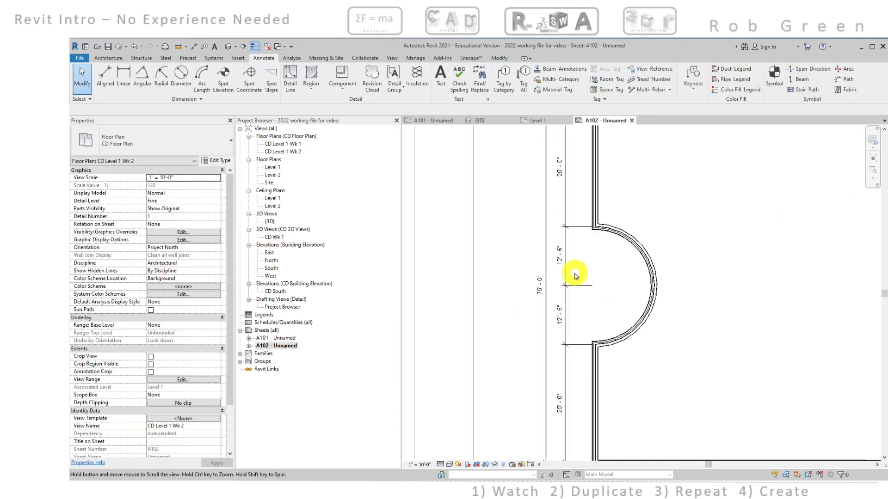
middle_click_drag(561, 307, 564, 370)
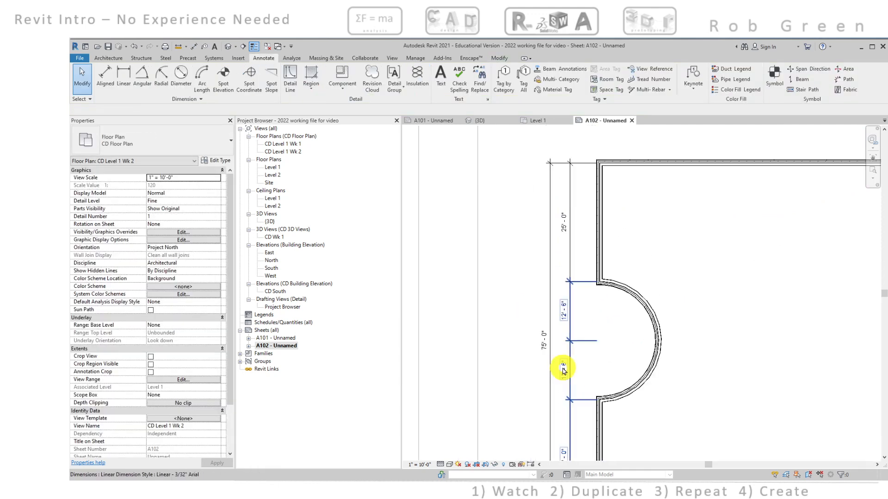
scroll(563, 370, "up", 2)
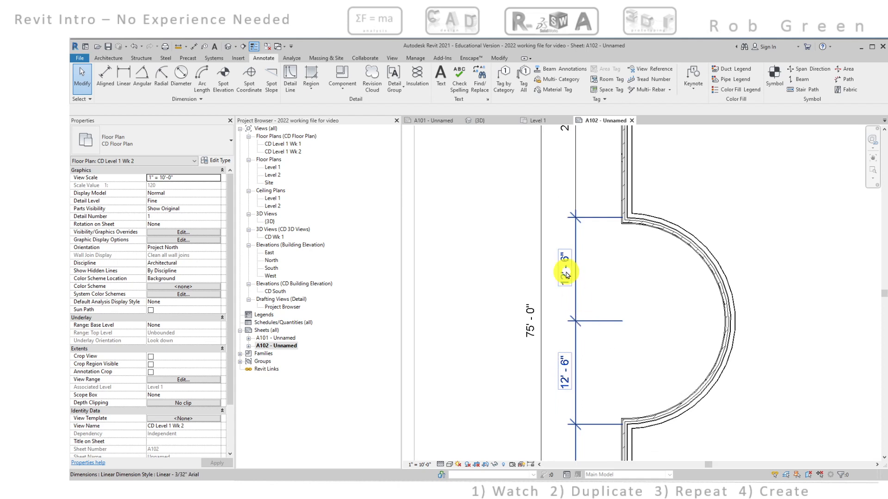
middle_click_drag(568, 234, 567, 343)
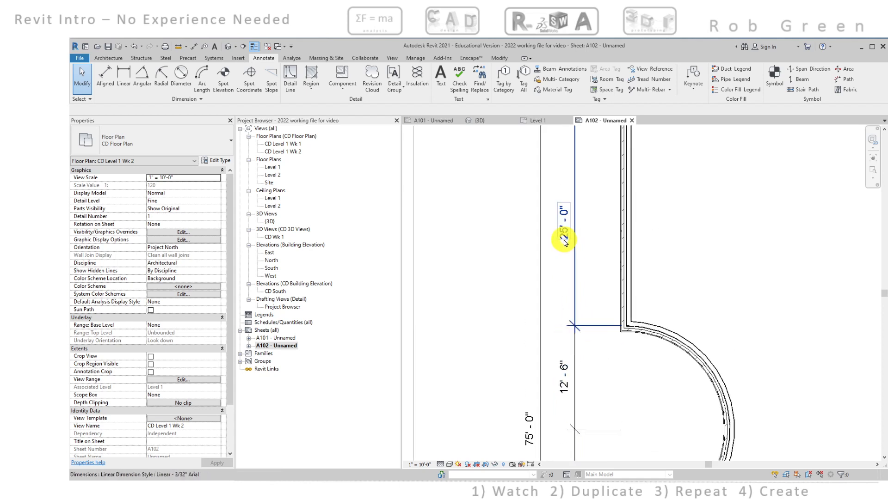
scroll(574, 238, "down", 3)
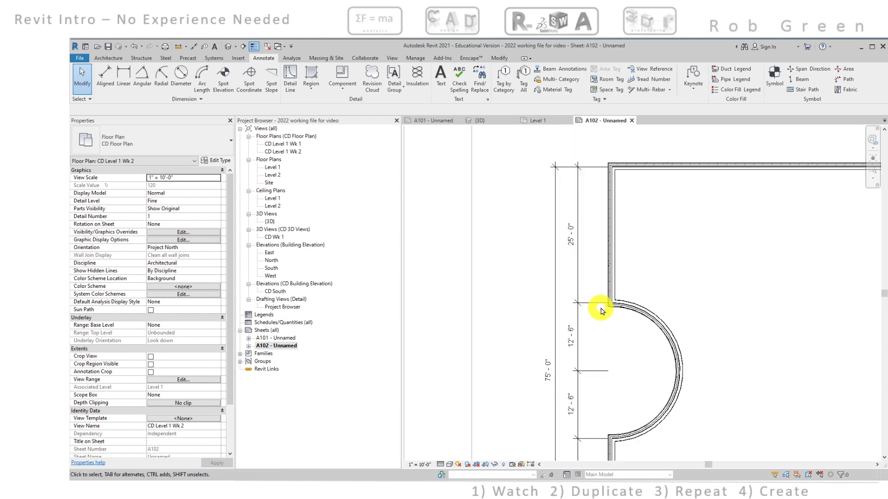
scroll(600, 322, "up", 1)
scroll(594, 327, "up", 1)
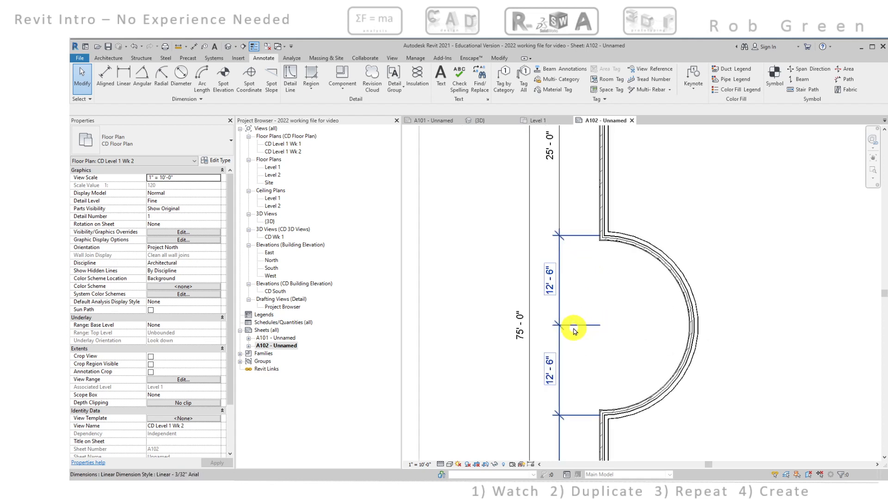
left_click(575, 329)
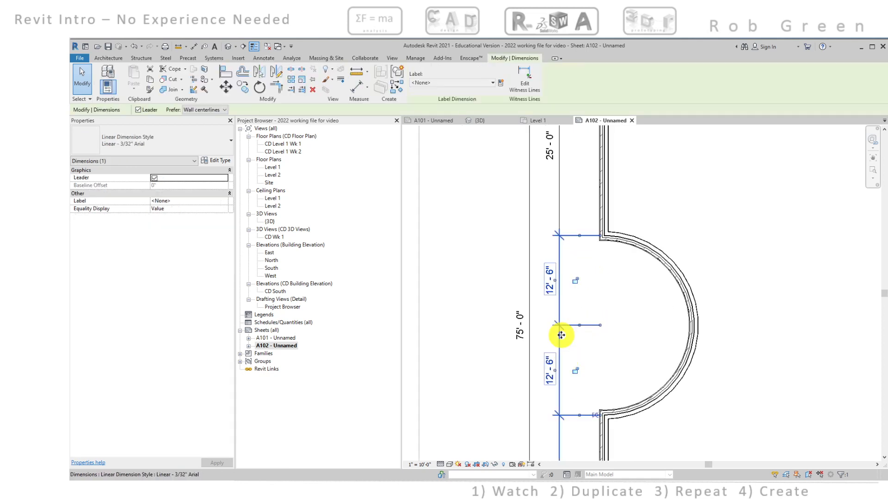
right_click(560, 340)
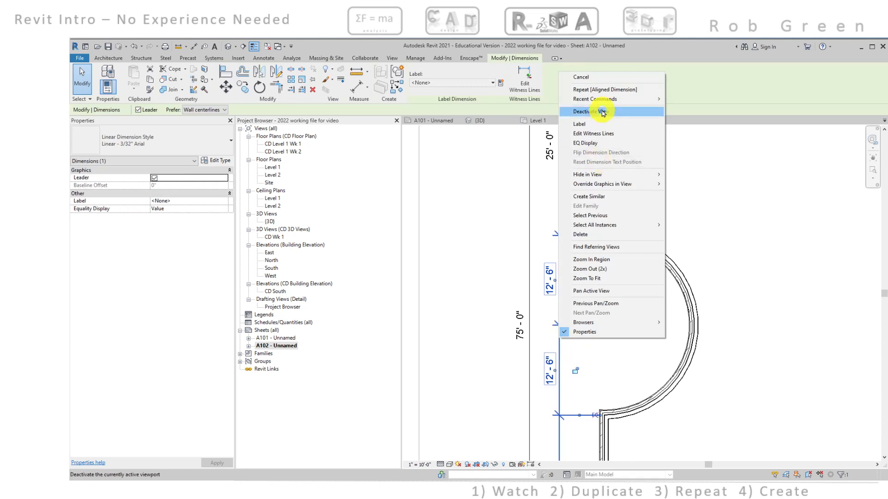
mouse_move(605, 100)
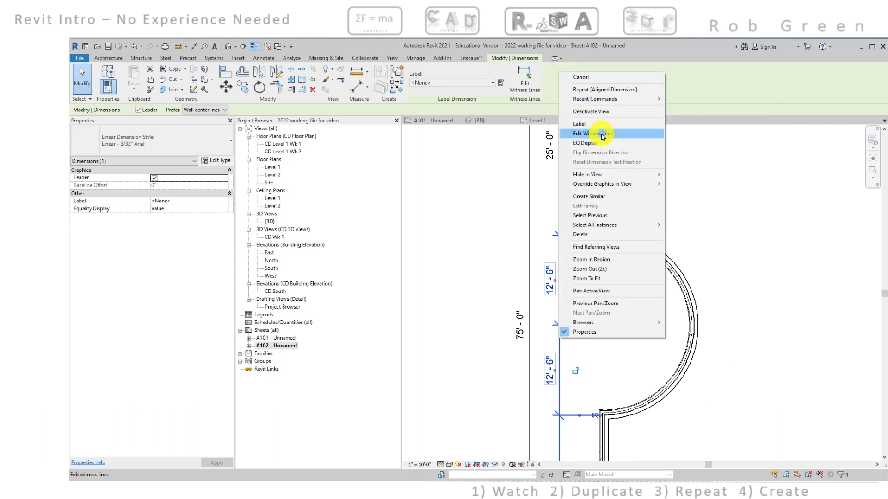
left_click(677, 150)
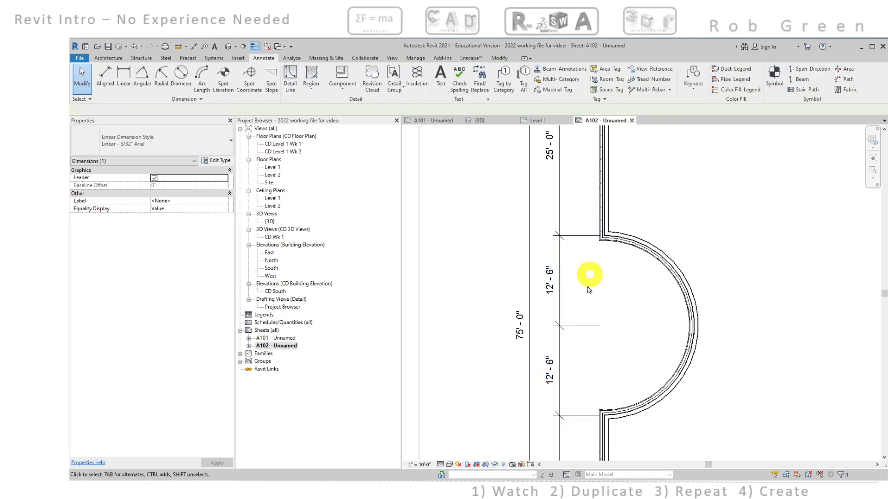
Delete the witness line at the arc's centre from the dimension string beside the curved wall
left_click(570, 327)
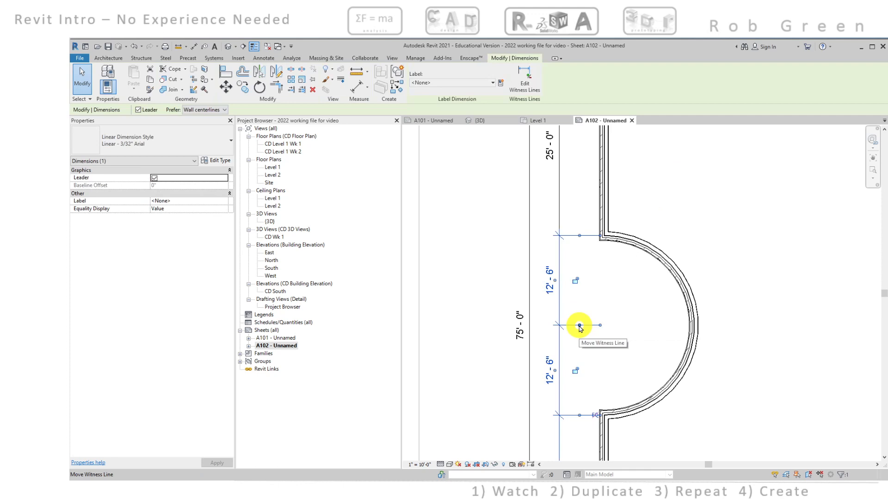
right_click(580, 326)
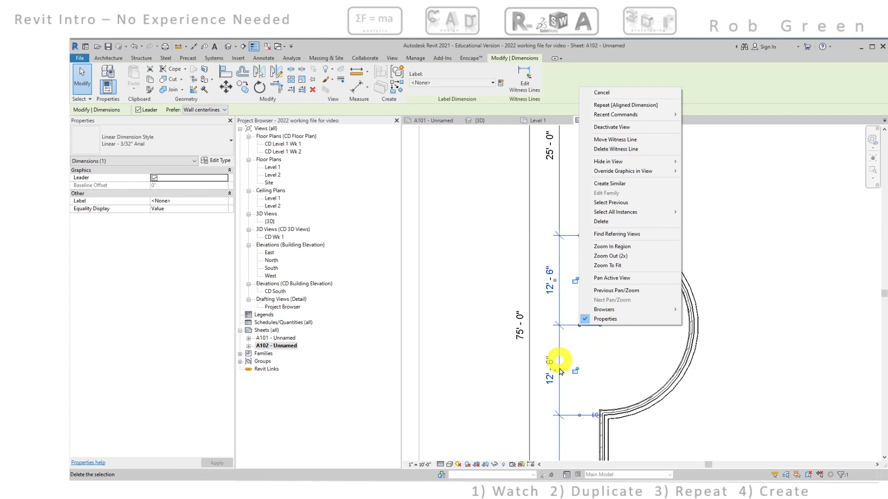
left_click(616, 150)
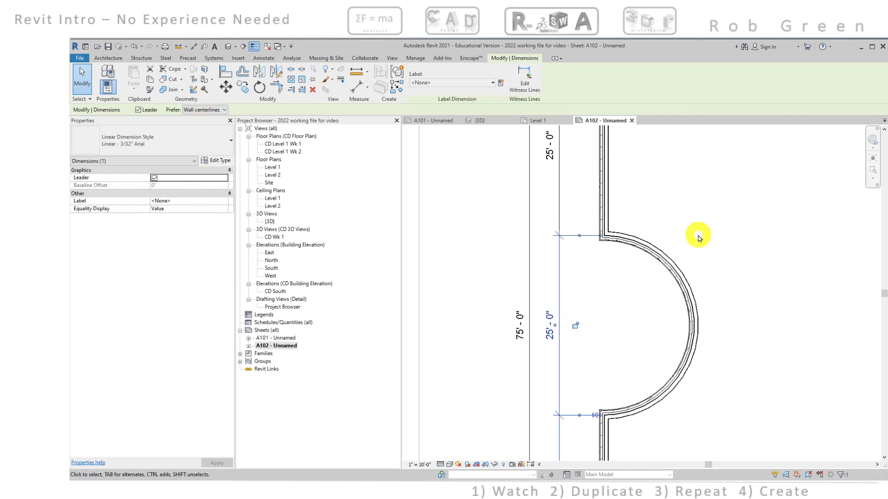
left_click(699, 238)
Begin an aligned dimension at the stud face of the plan's upper-left vertical wall
scroll(694, 297, "down", 5)
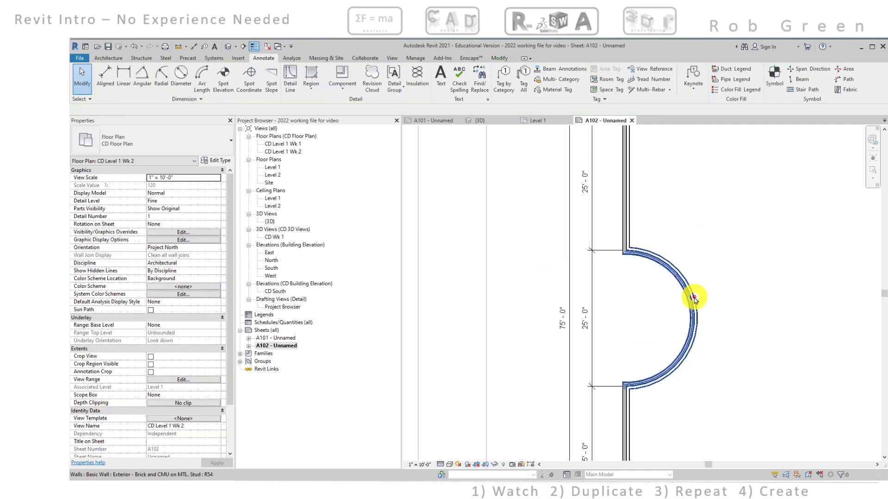
middle_click_drag(697, 307, 584, 297)
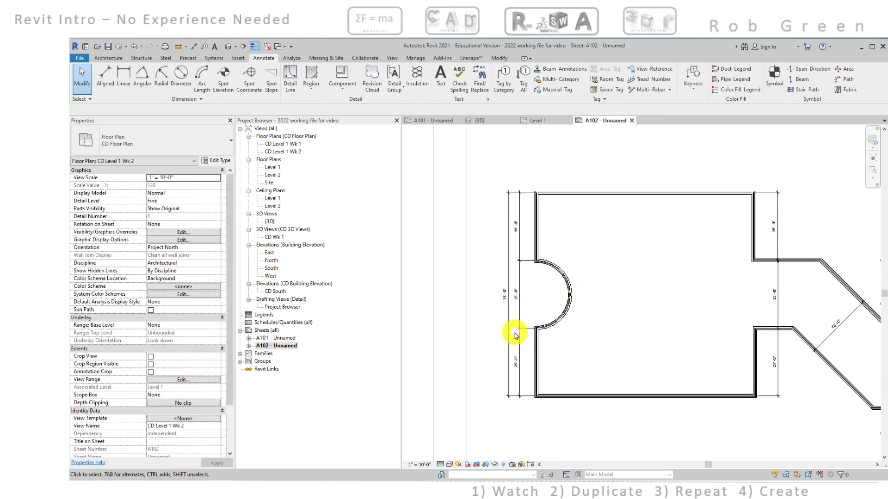
middle_click_drag(537, 287, 491, 325)
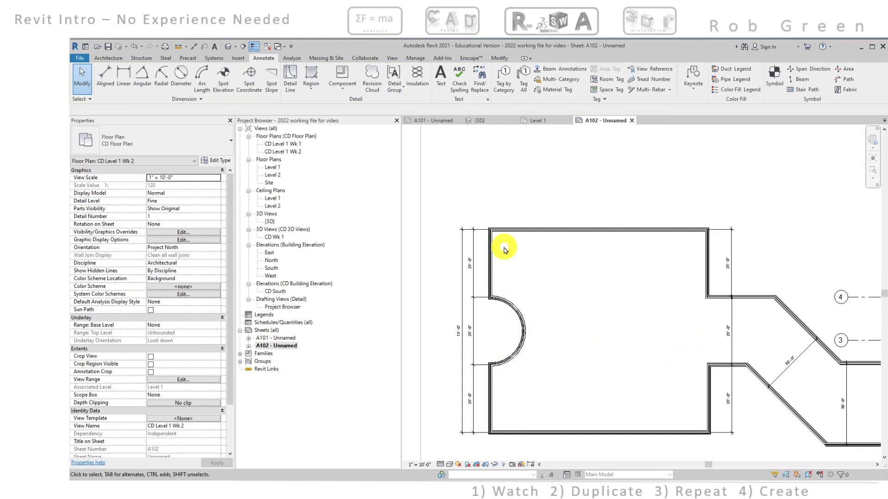
scroll(504, 250, "up", 5)
left_click(105, 78)
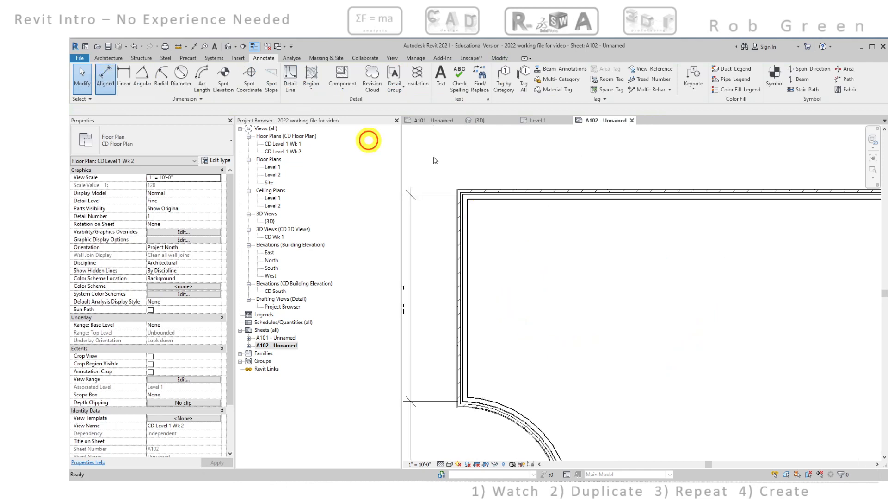
scroll(476, 204, "up", 6)
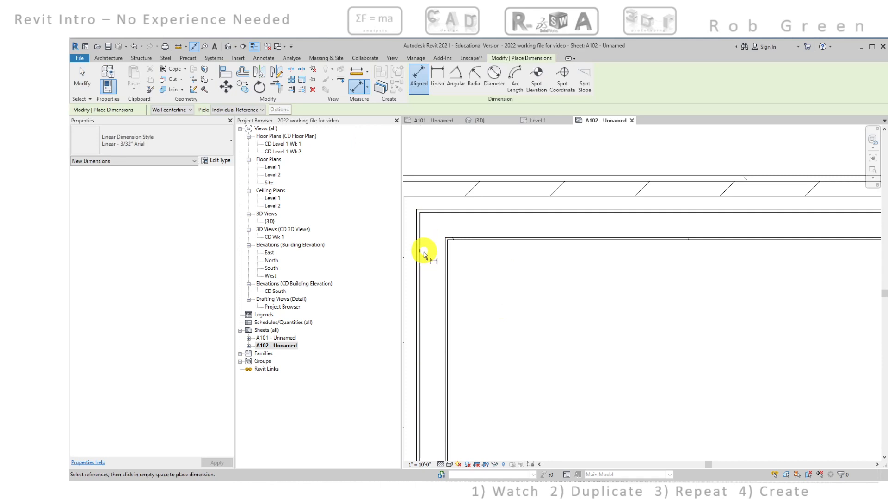
left_click(421, 268)
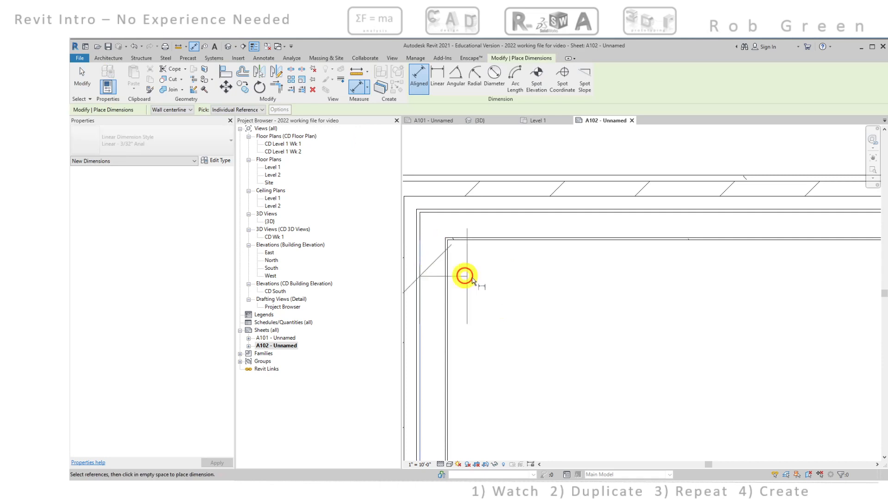
End the aligned dimension at the stud face of the upper-right vertical wall and place it above the top wall
scroll(513, 295, "down", 8)
middle_click_drag(843, 340, 650, 296)
scroll(679, 286, "up", 8)
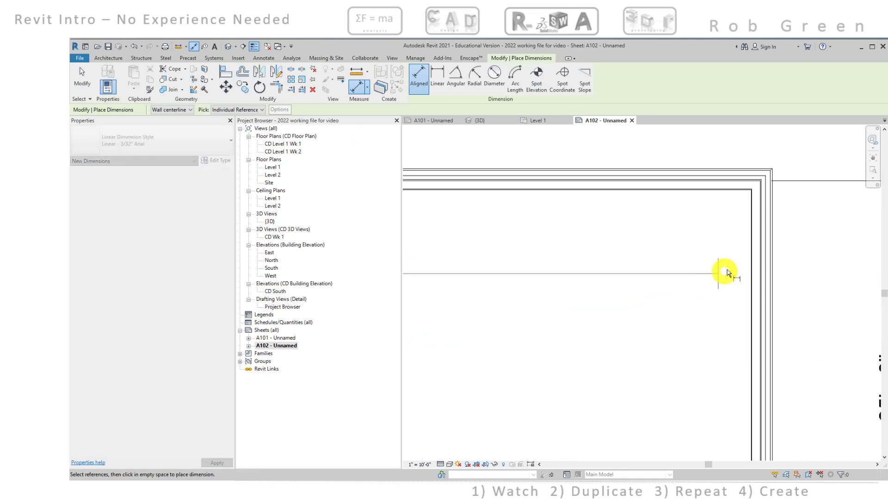
left_click(791, 230)
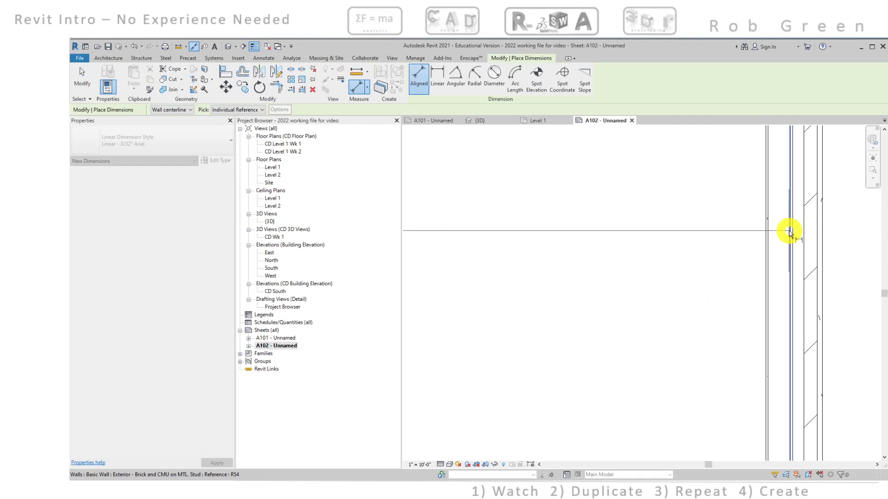
scroll(789, 234, "down", 4)
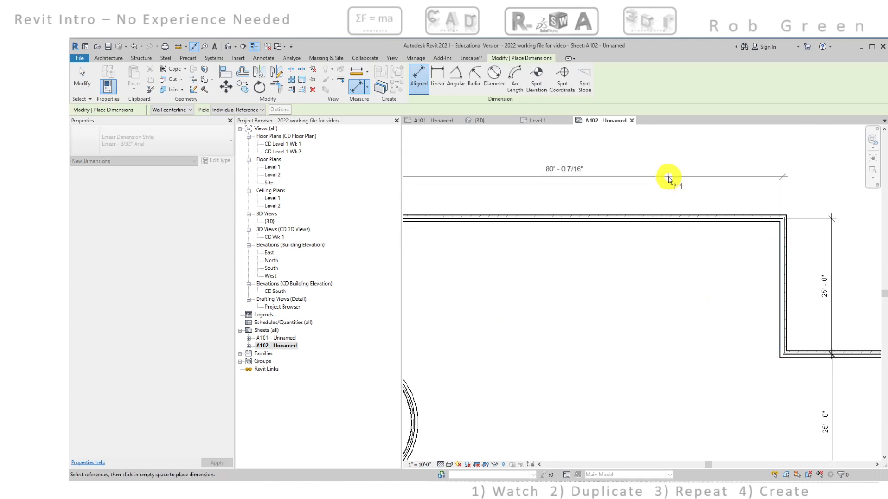
middle_click_drag(668, 179, 779, 180)
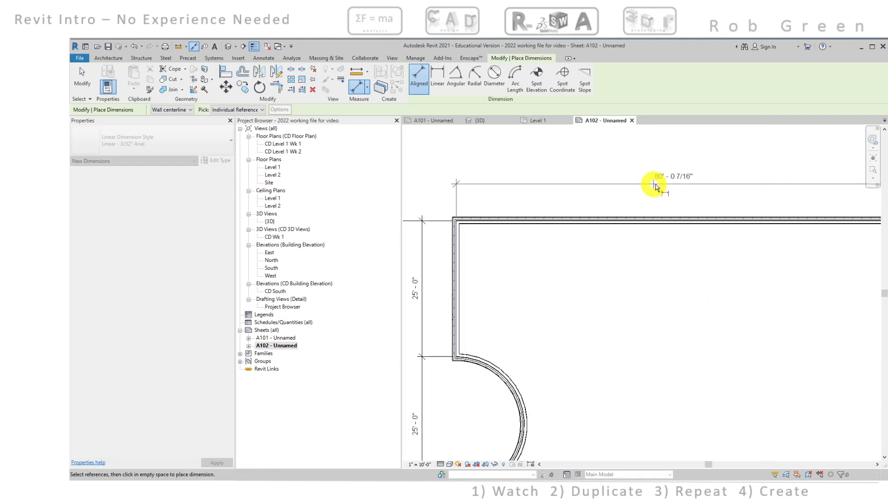
middle_click_drag(650, 185, 550, 180)
left_click(565, 167)
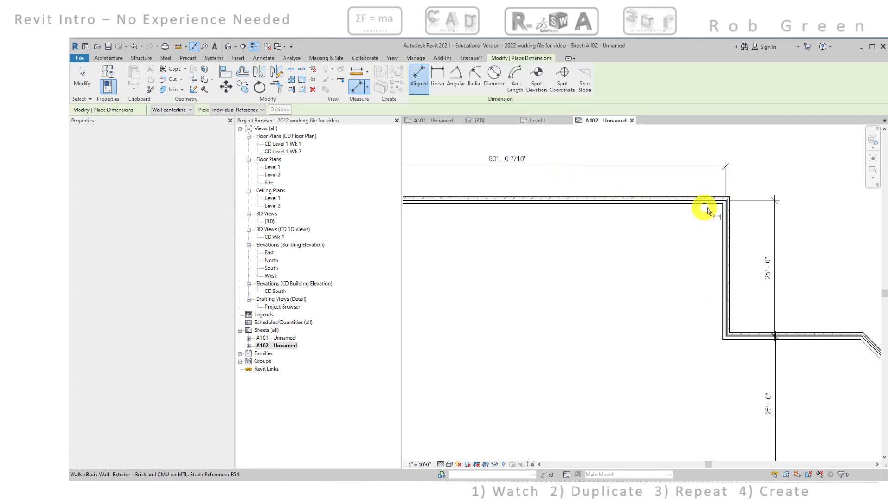
Examine which wall layer the top wall dimension's right witness line references at the upper-right corner
scroll(731, 224, "up", 2)
scroll(730, 224, "up", 2)
middle_click_drag(723, 198, 719, 317)
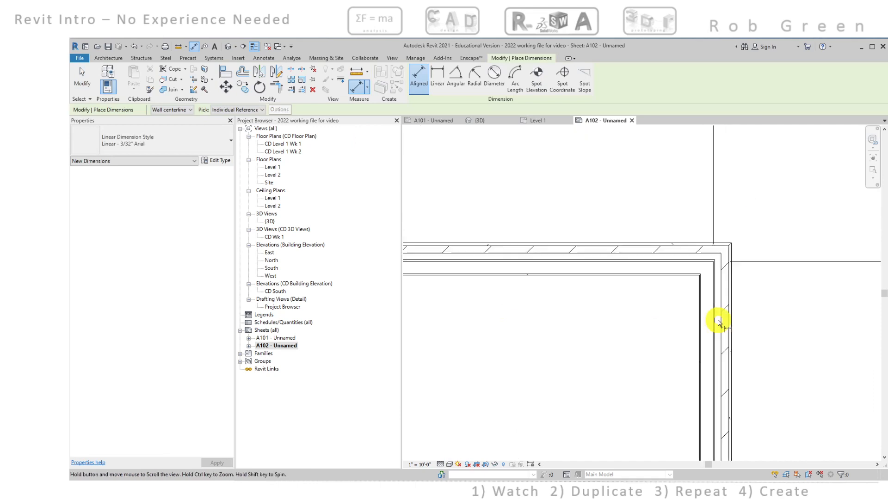
key("Escape")
key("Escape")
left_click(714, 211)
scroll(722, 210, "down", 1)
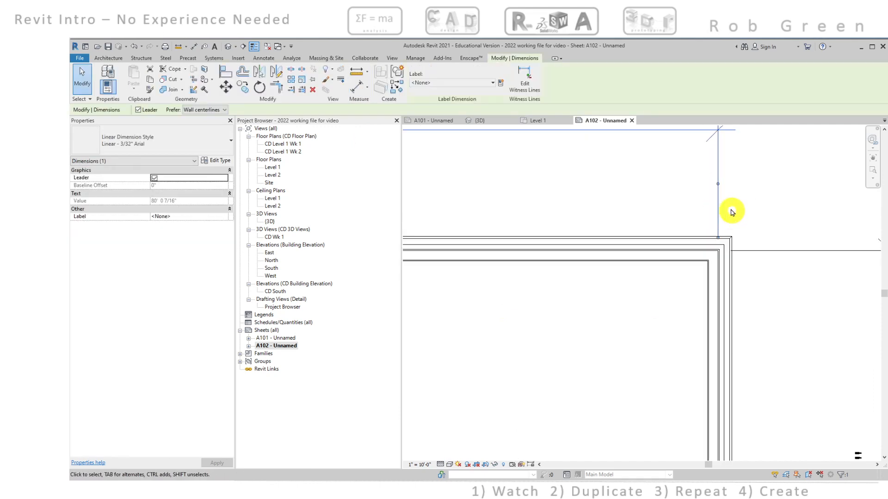
left_click_drag(718, 186, 718, 280)
scroll(700, 272, "down", 4)
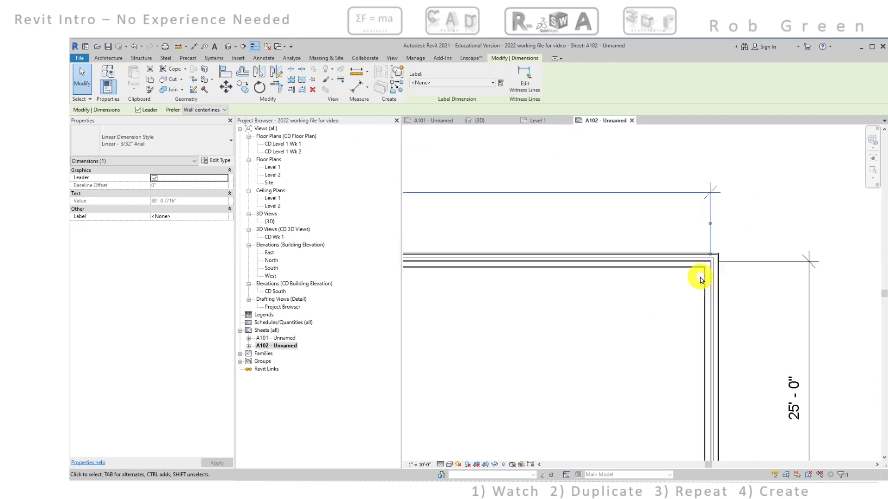
Examine the top wall dimension's left witness line at the upper-left corner and the adjoining wall down to the curved recess
middle_click_drag(608, 269, 851, 242)
key("Escape")
scroll(485, 245, "down", 1)
scroll(485, 251, "up", 6)
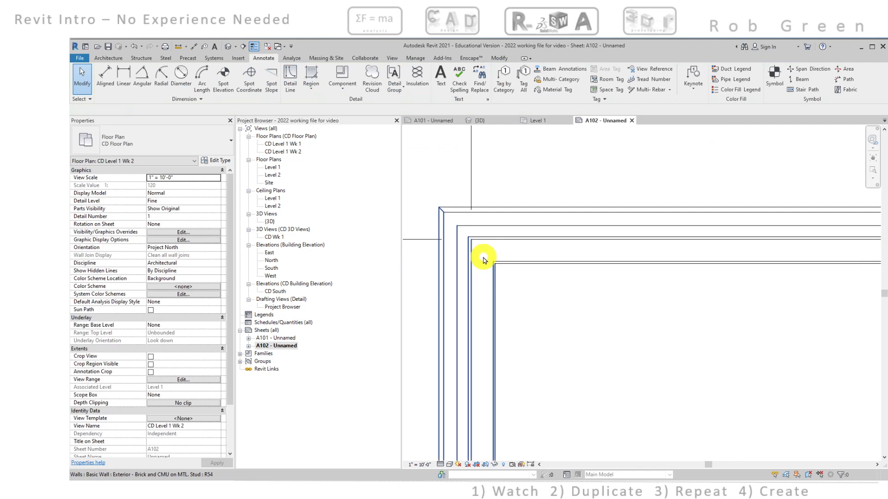
left_click(471, 184)
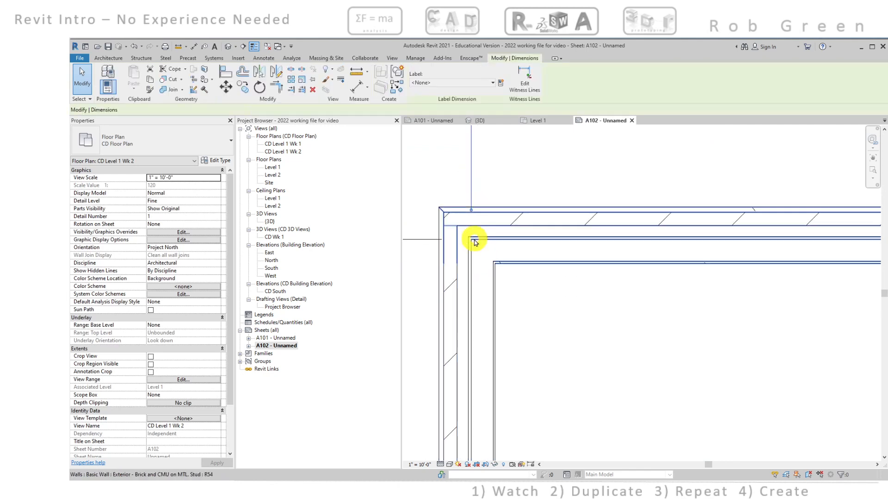
scroll(471, 248, "down", 5)
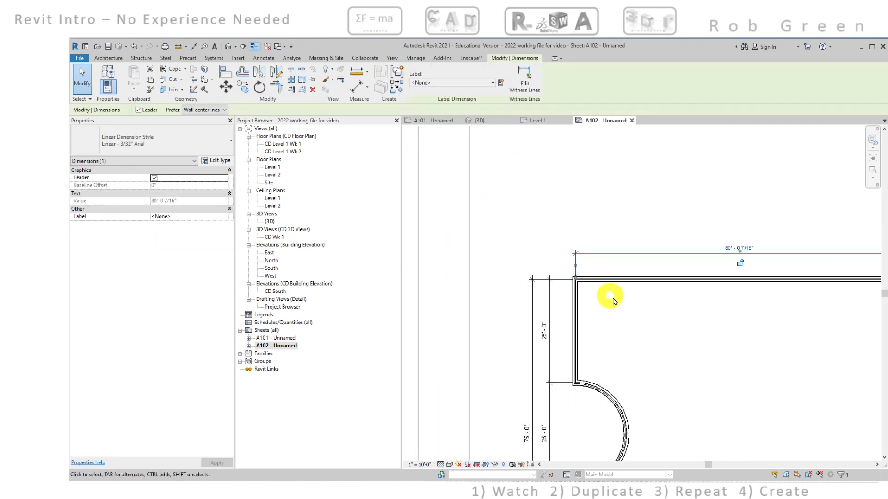
middle_click_drag(611, 297, 576, 214)
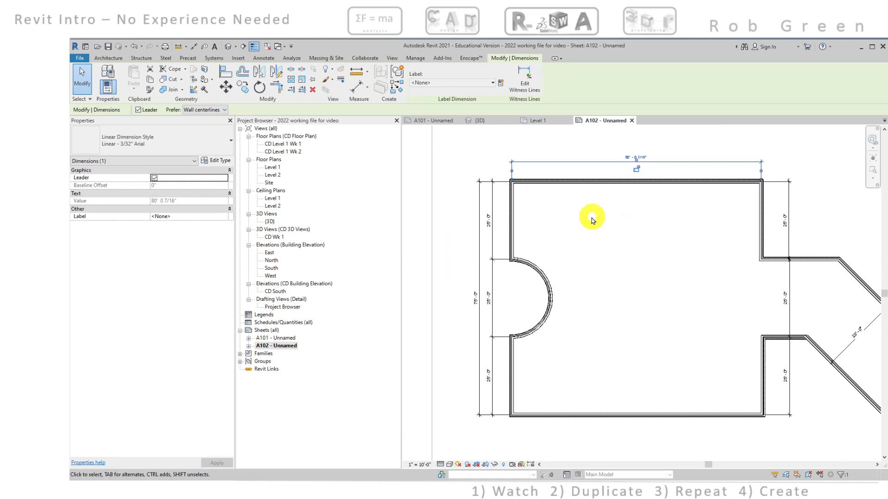
middle_click_drag(598, 224, 606, 229)
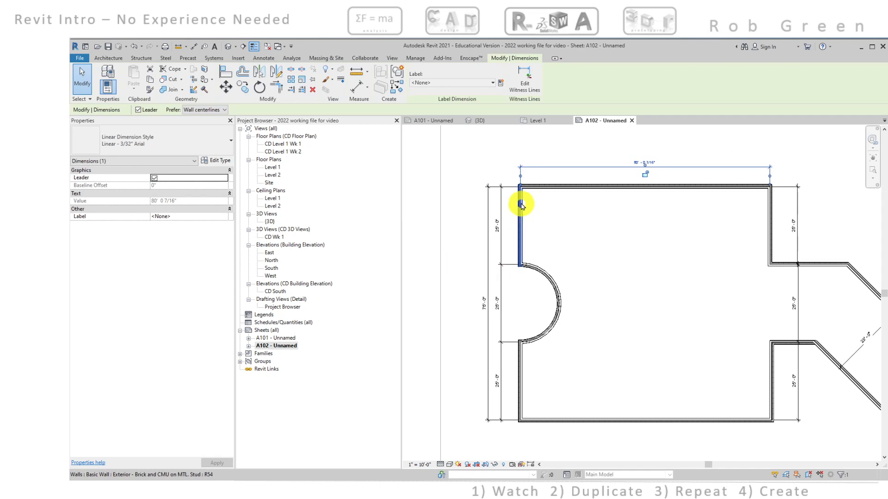
scroll(521, 186, "up", 4)
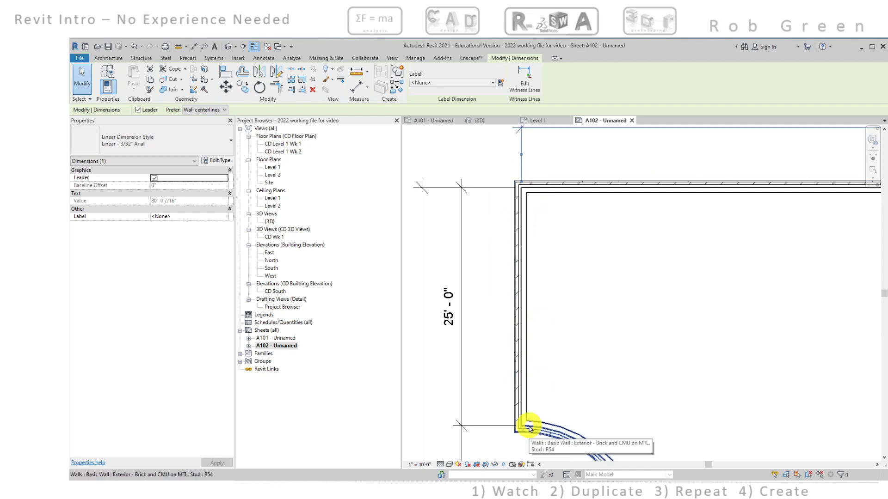
scroll(569, 287, "down", 5)
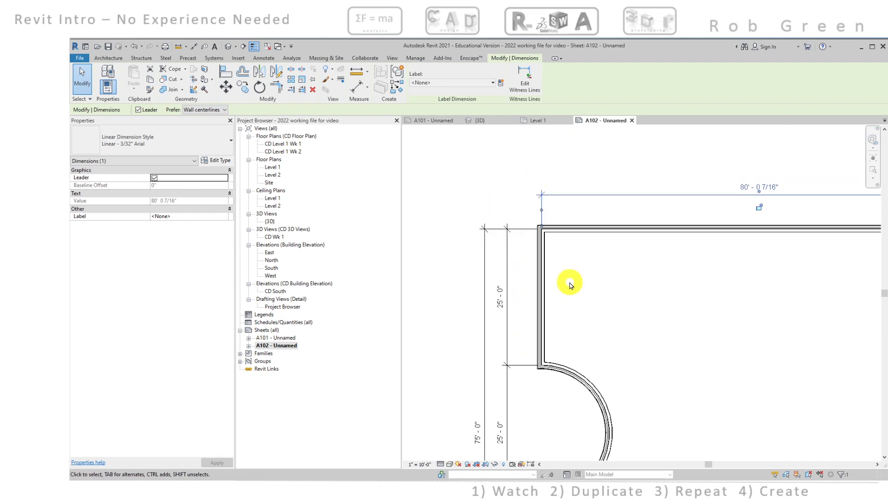
left_click(555, 215)
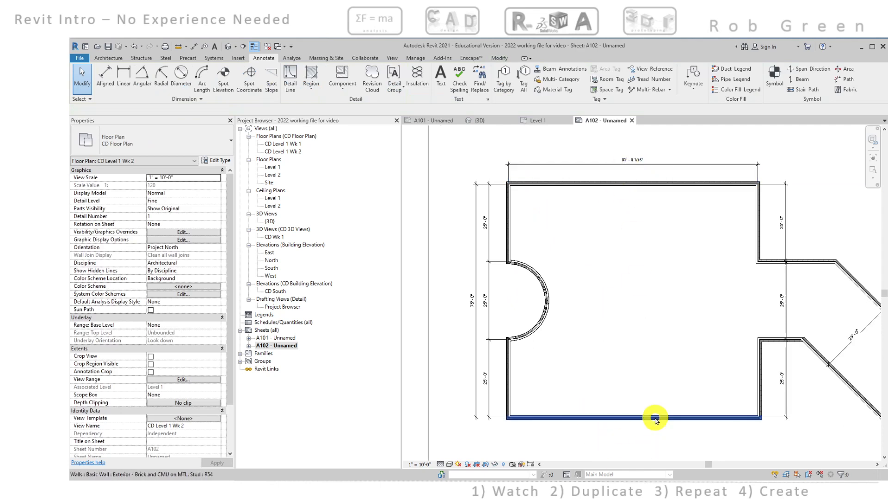
middle_click_drag(520, 262, 529, 272)
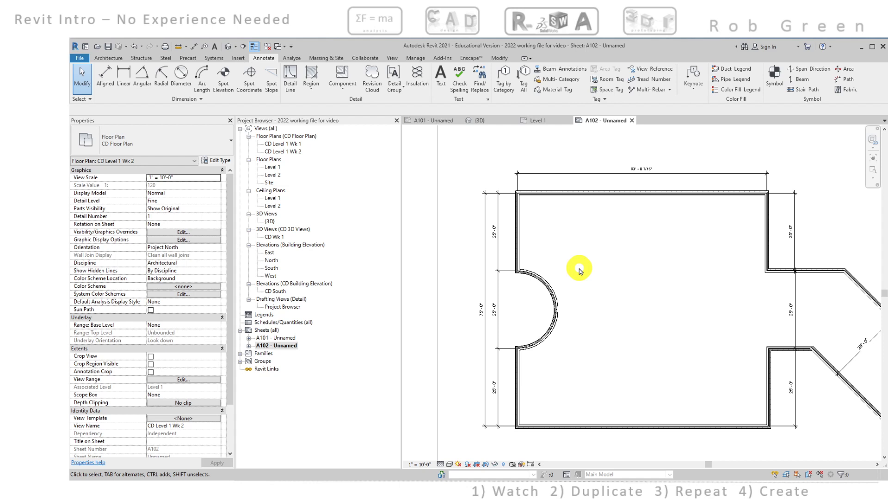
left_click(519, 225)
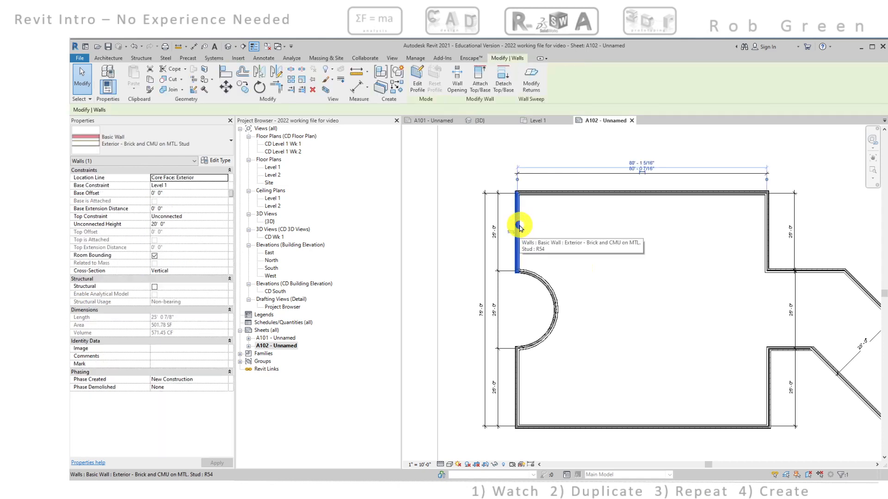
left_click(519, 363, "ctrl")
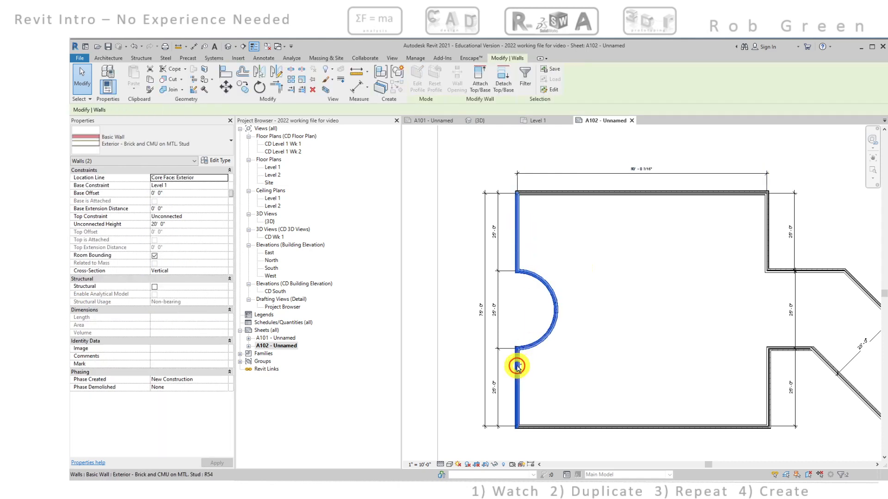
left_click(532, 340, "ctrl")
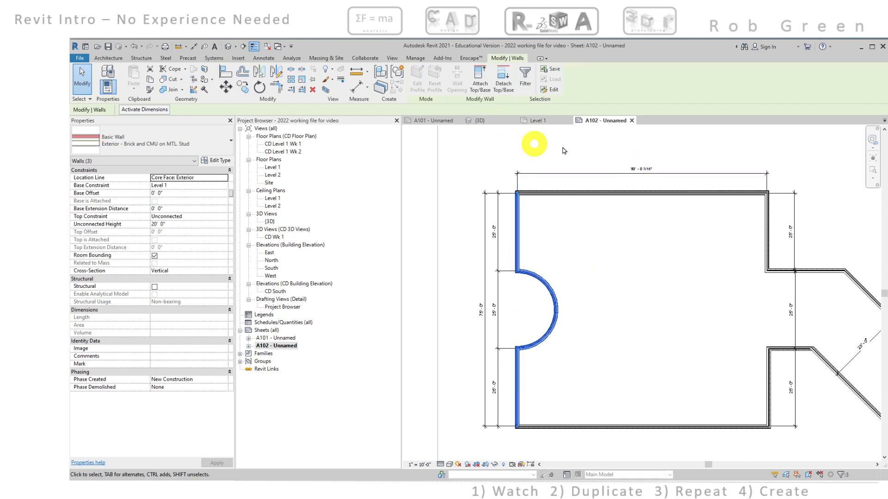
scroll(614, 158, "up", 2)
scroll(614, 158, "down", 2)
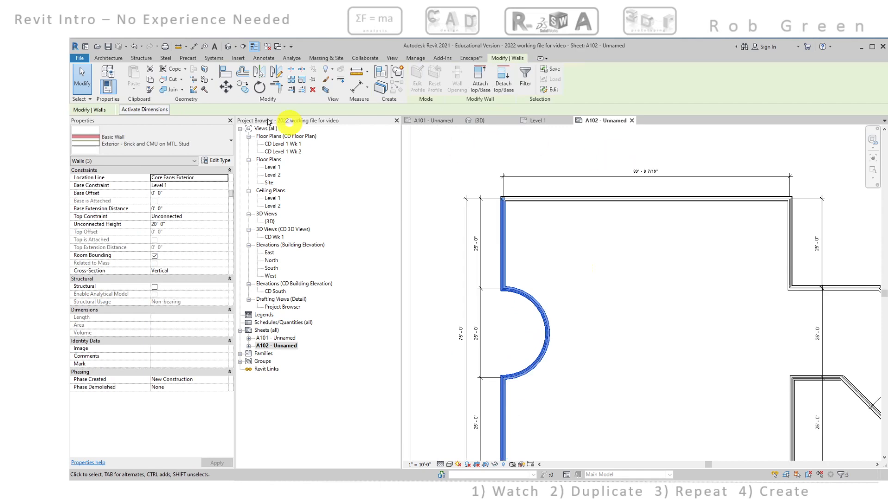
left_click(226, 89)
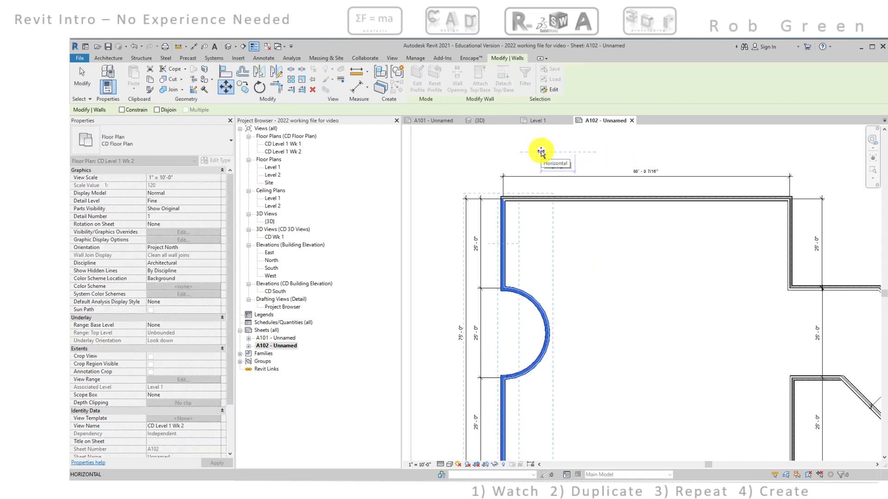
type("7/16")
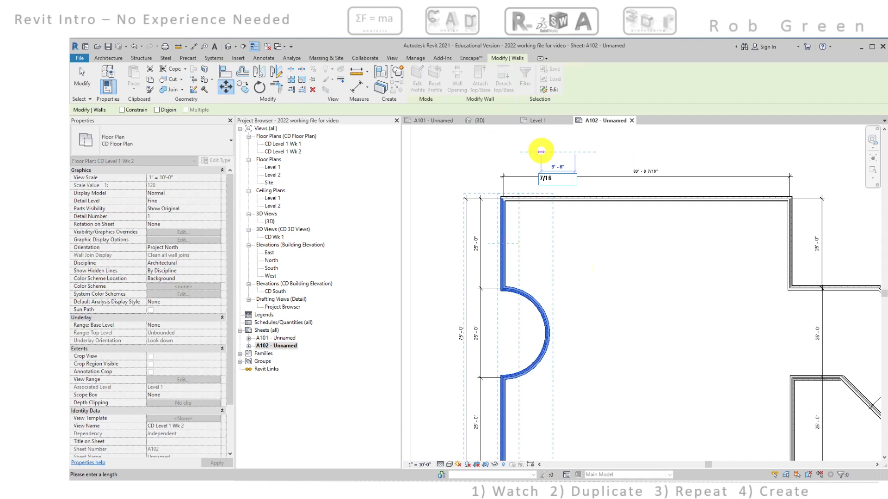
key("Escape")
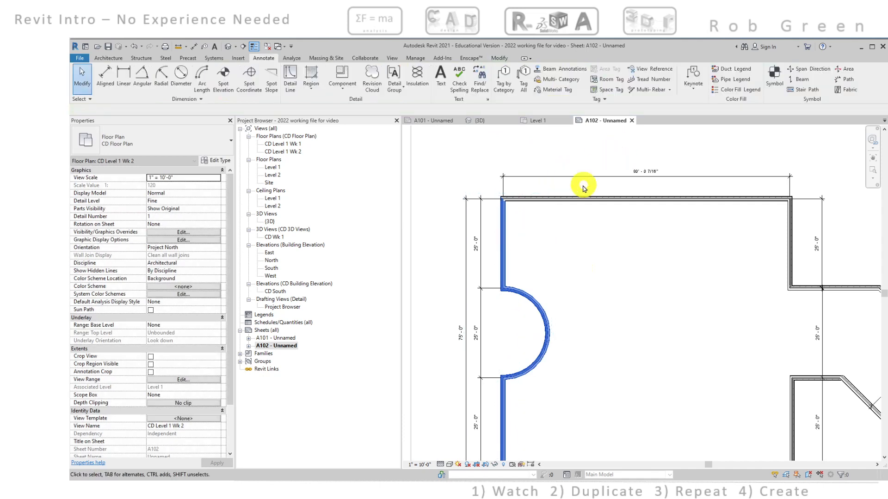
left_click(497, 59)
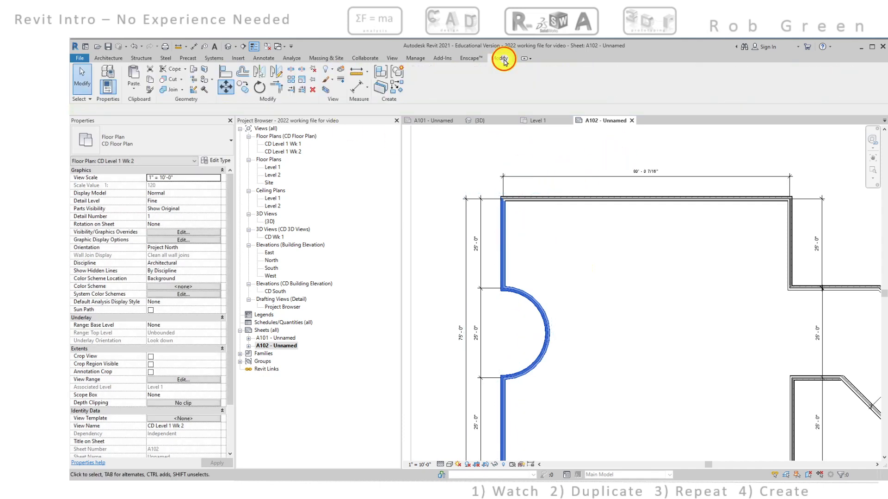
left_click(226, 87)
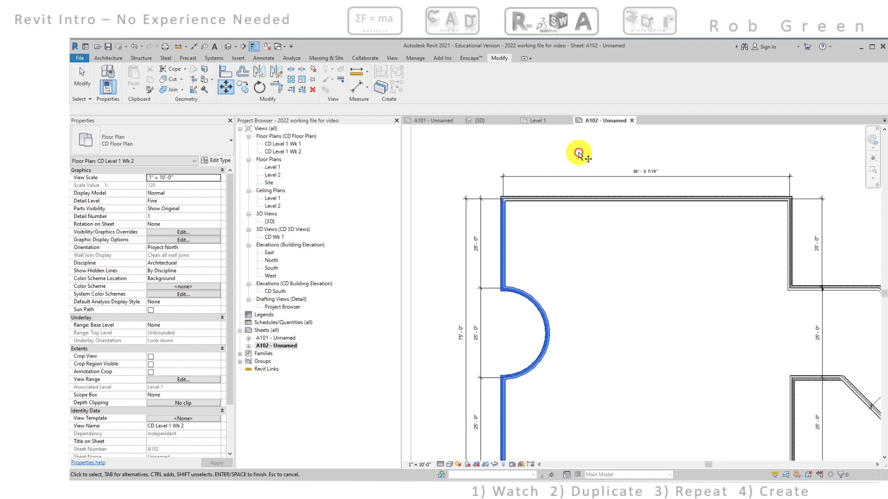
key("Escape")
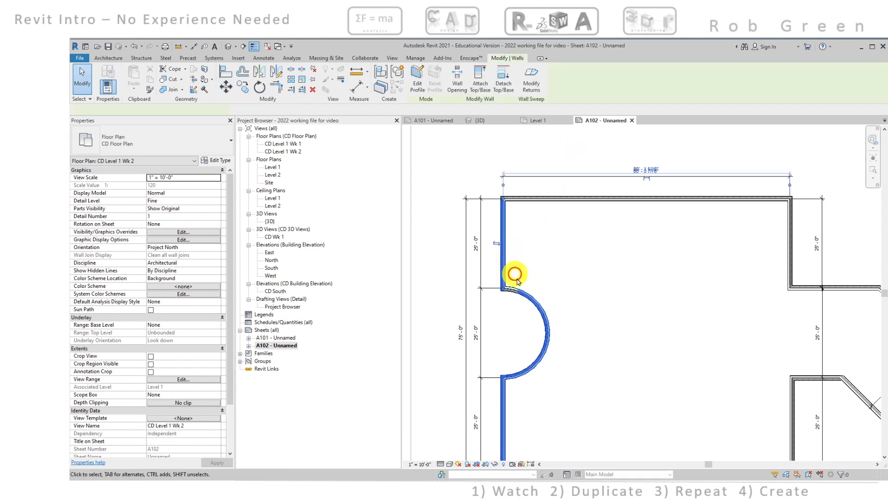
left_click(509, 274)
left_click(560, 256)
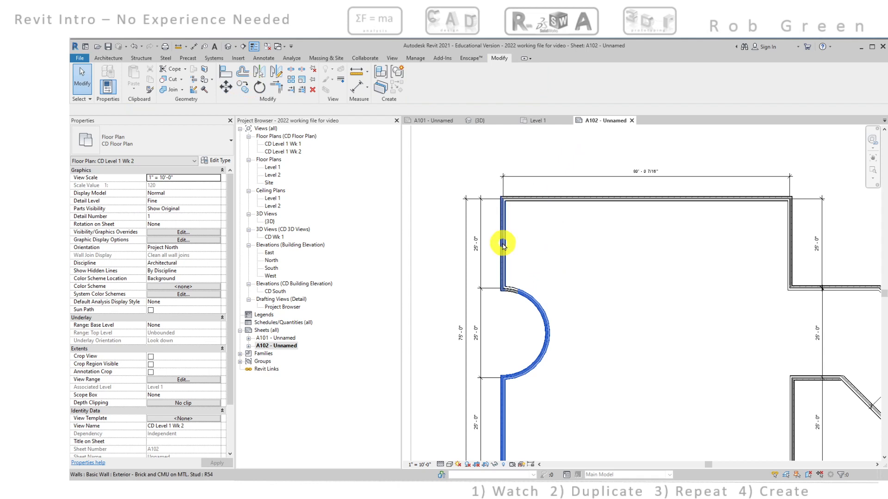
Move the two vertical walls and the curved recess wall on the plan's left side 7/16" horizontally toward the interior
scroll(550, 245, "down", 2)
scroll(580, 273, "up", 1)
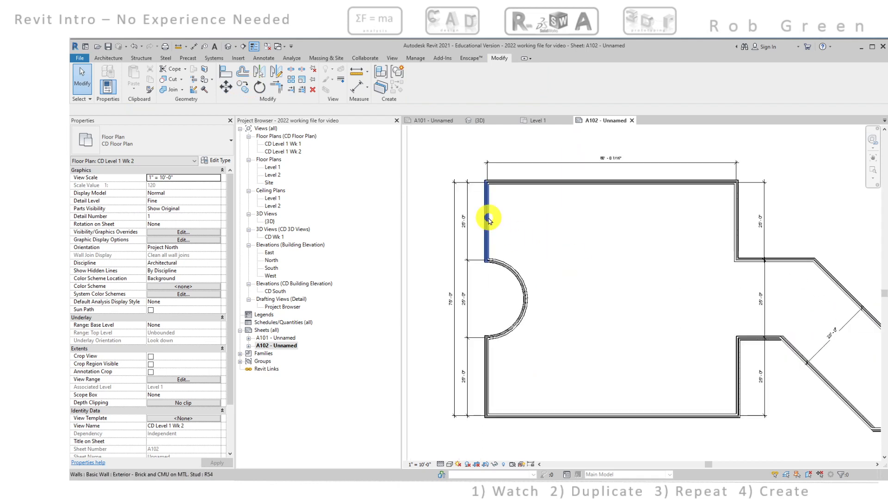
left_click(501, 246)
left_click(506, 266, "ctrl")
left_click(488, 357, "ctrl")
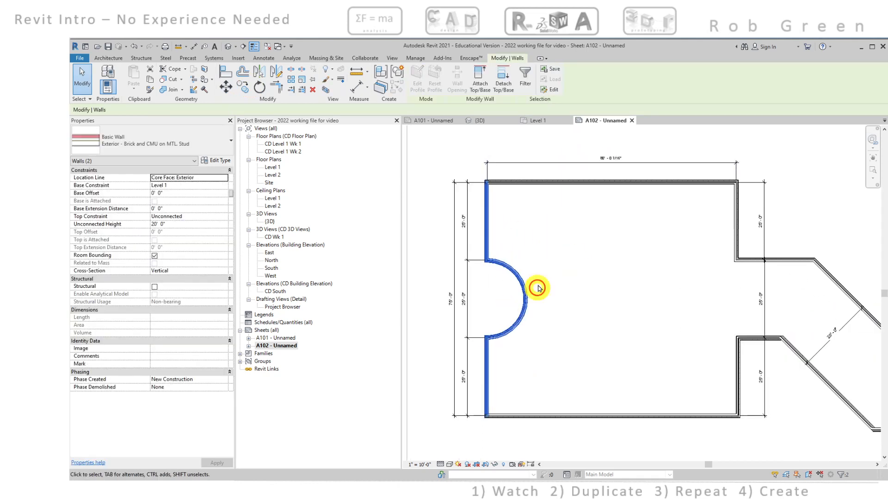
left_click(227, 91)
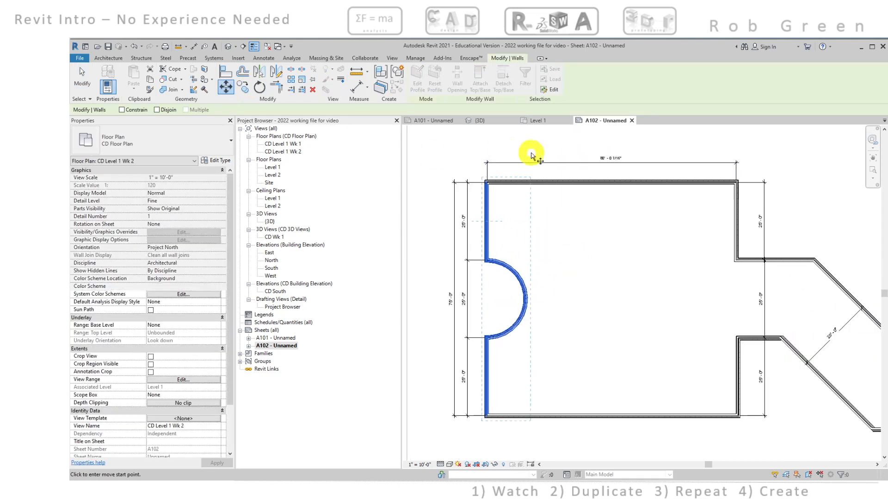
left_click(531, 151)
type("16")
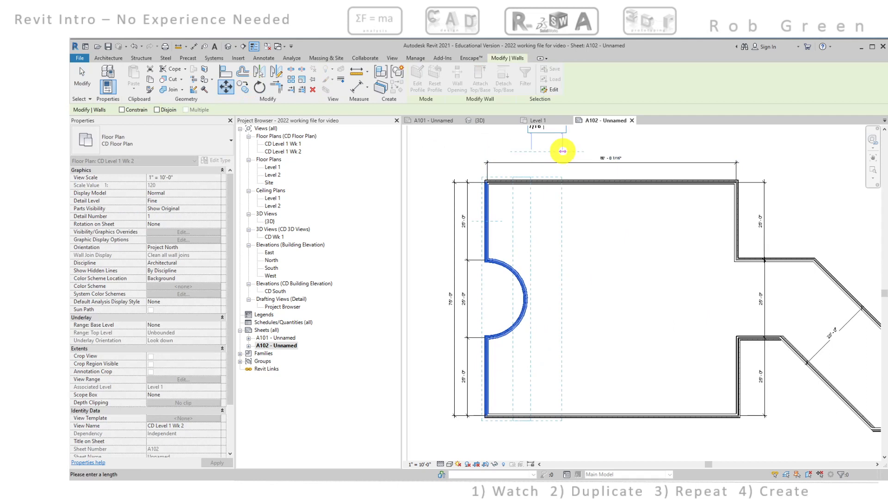
key("Return")
left_click(595, 340)
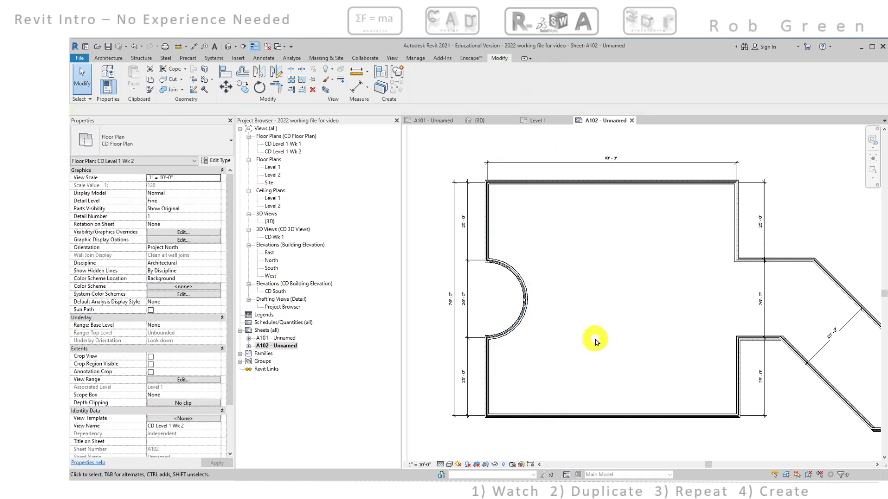
Start a straight Exterior - Brick and CMU on MTL. Stud wall and set its offset to 15'
middle_click_drag(595, 341, 591, 224)
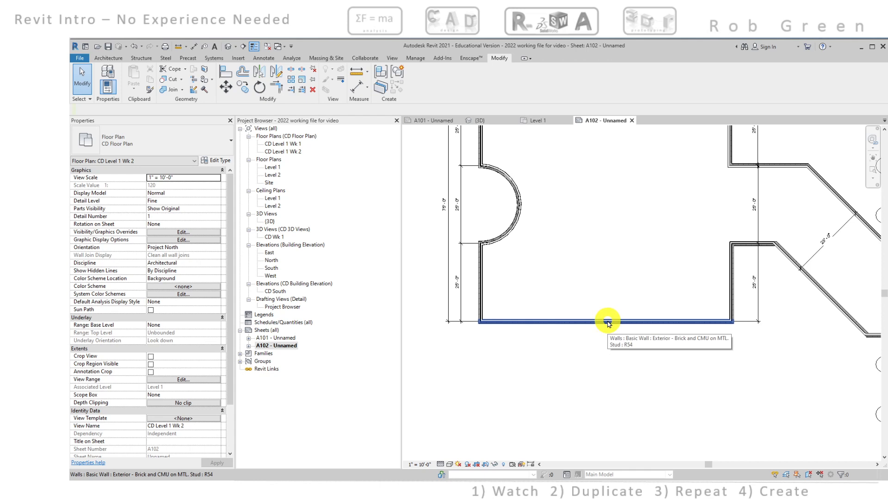
left_click(101, 59)
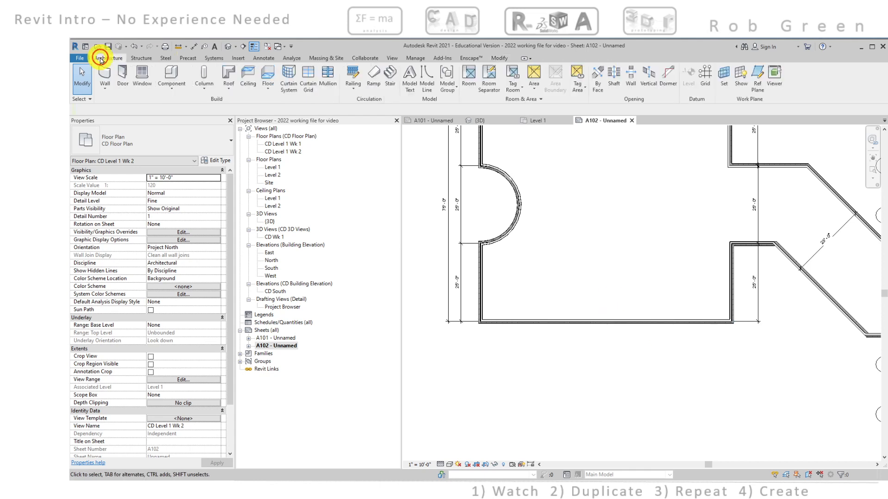
left_click(105, 73)
scroll(599, 328, "up", 2)
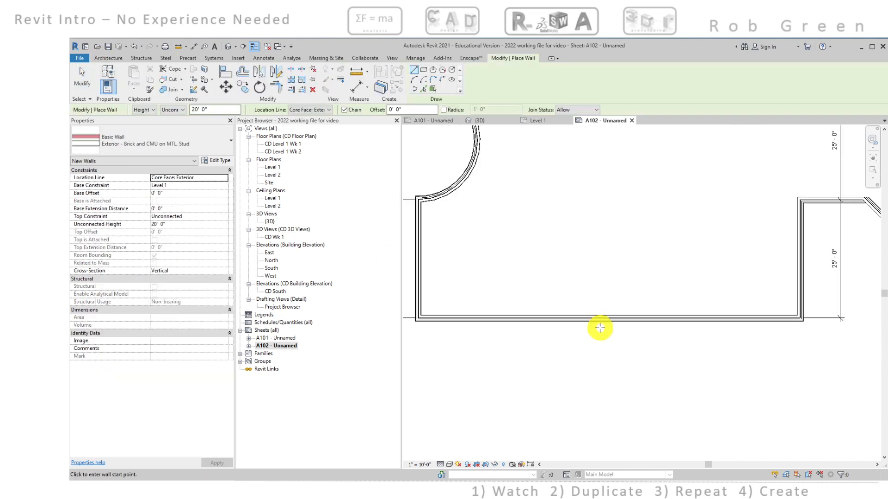
scroll(600, 328, "up", 2)
left_click(410, 109)
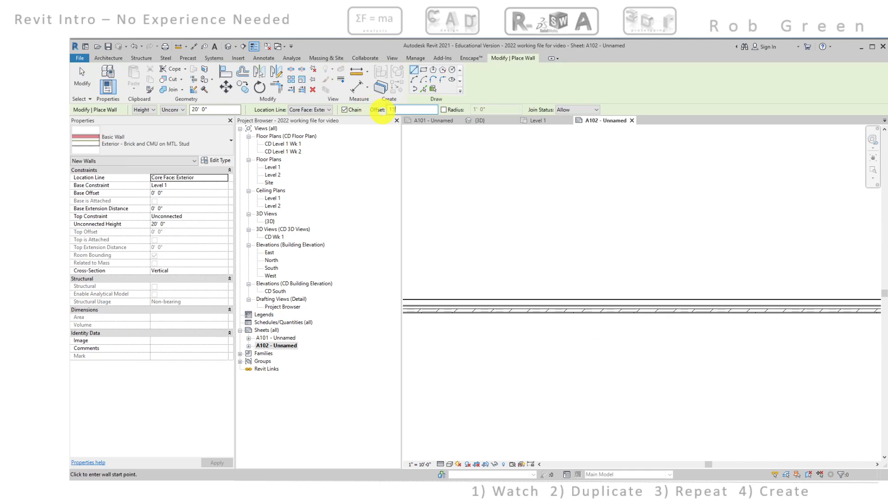
key("Return")
Draw a 25' wall perpendicular to the bottom wall, running down from the midpoint of its exterior core face
scroll(634, 311, "up", 2)
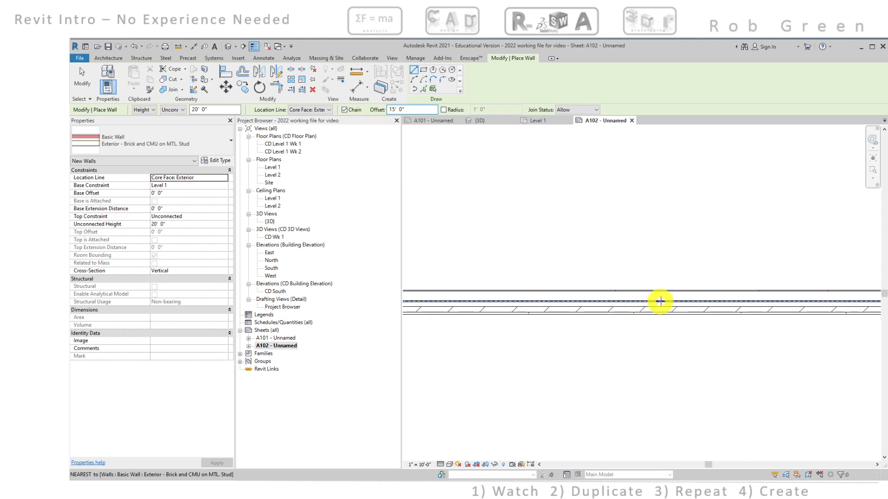
scroll(676, 301, "down", 4)
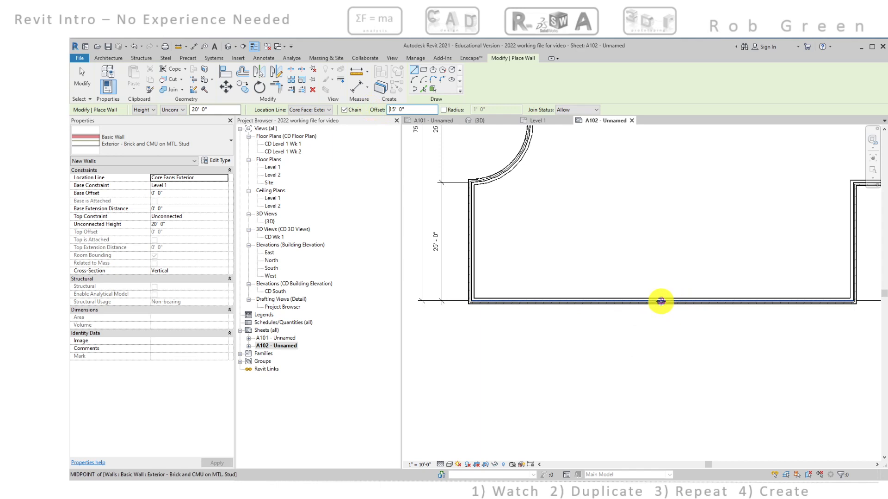
scroll(661, 301, "up", 1)
scroll(661, 301, "up", 3)
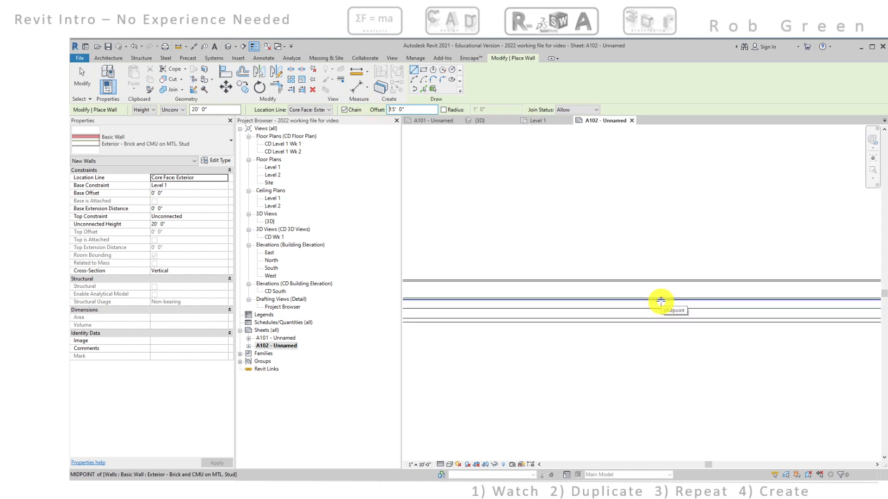
scroll(676, 298, "up", 2)
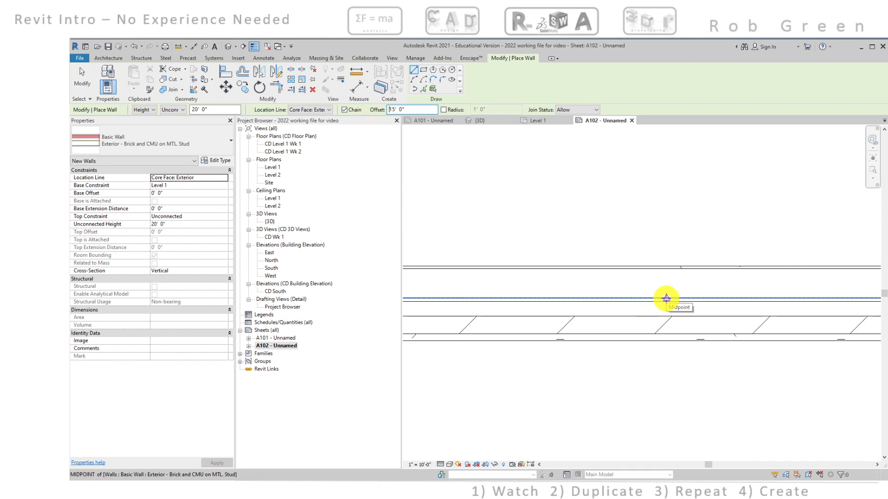
left_click(666, 299)
scroll(667, 359, "down", 6)
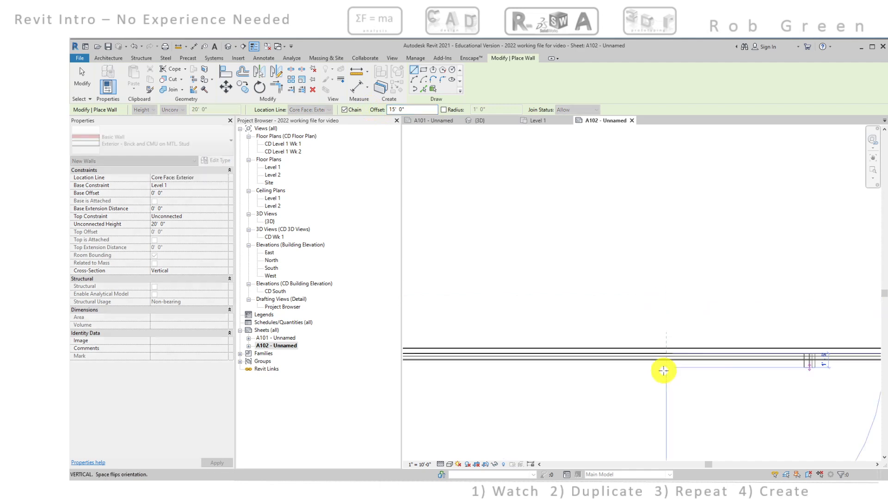
middle_click_drag(664, 370, 675, 263)
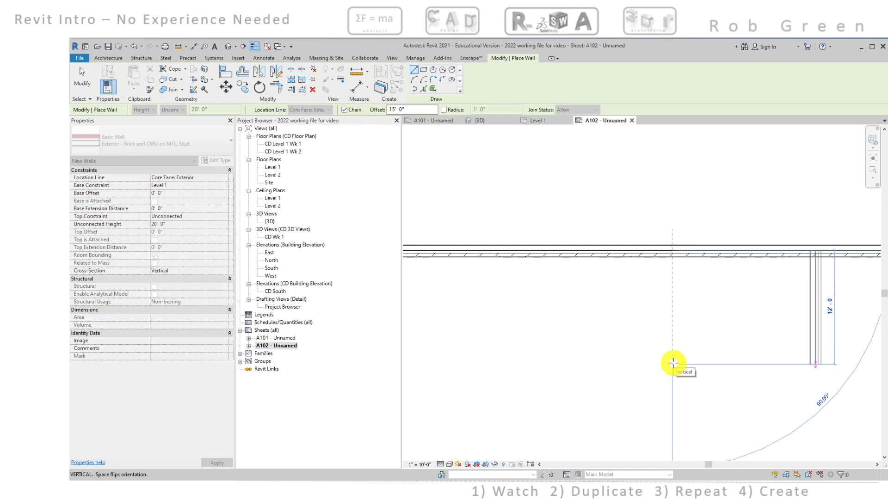
type("25")
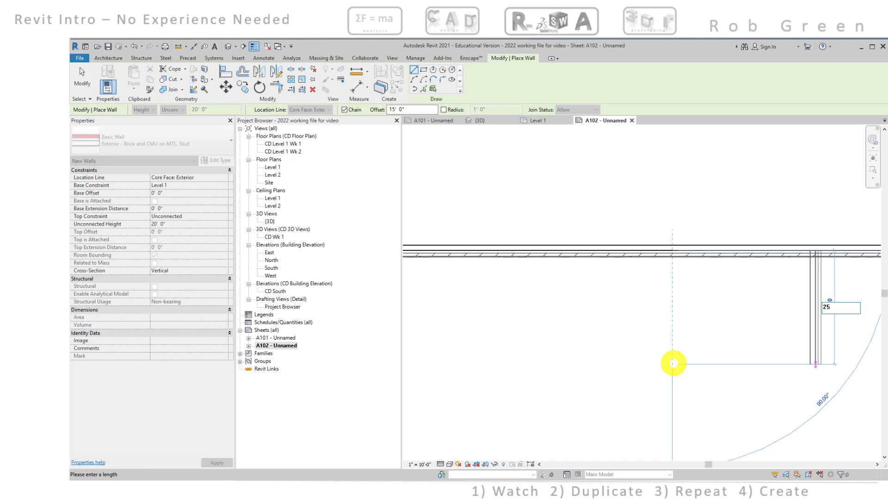
key("Return")
Draw a parallel 25' wall back up to the bottom wall, on the opposite side of its midpoint, and end wall placement
scroll(674, 364, "down", 2)
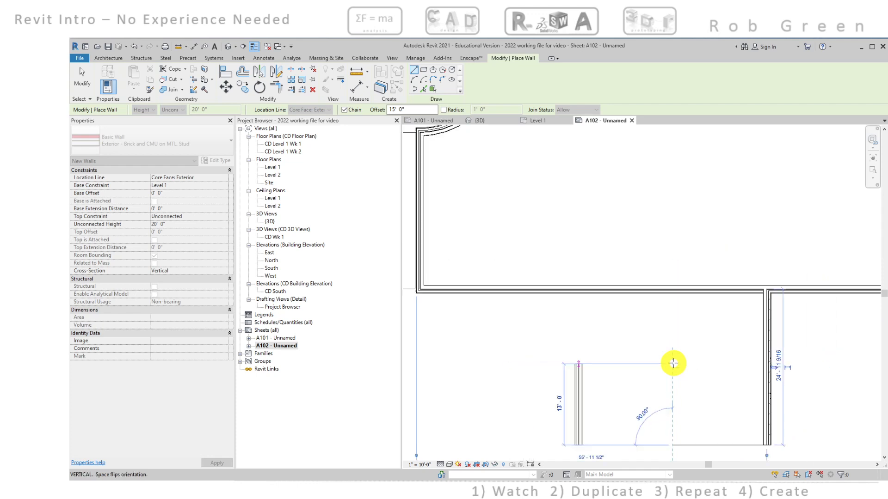
middle_click_drag(673, 363, 681, 325)
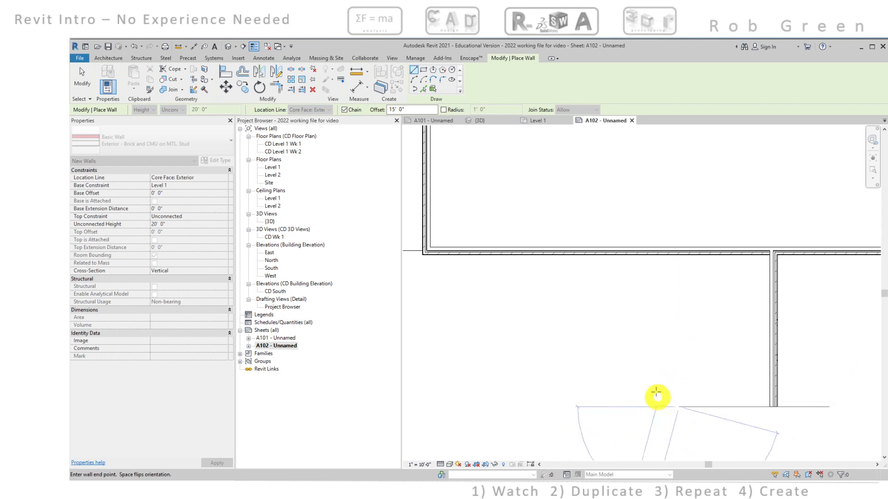
middle_click_drag(659, 369, 671, 261)
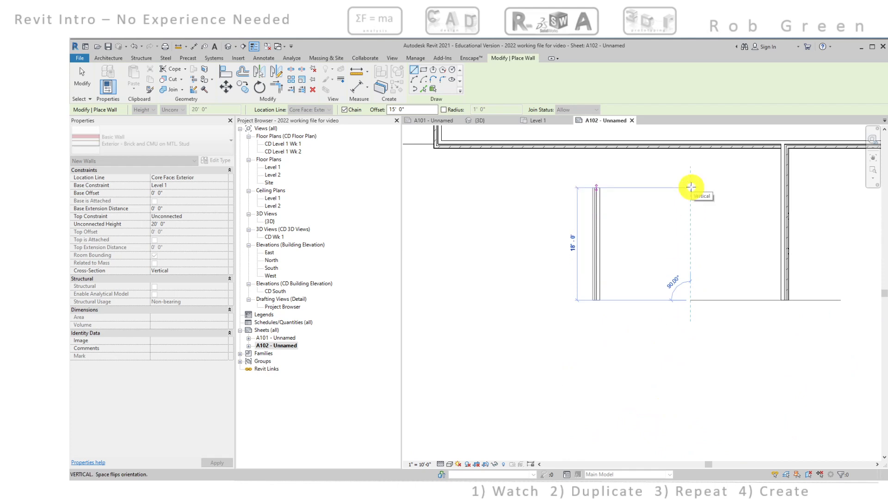
type("25")
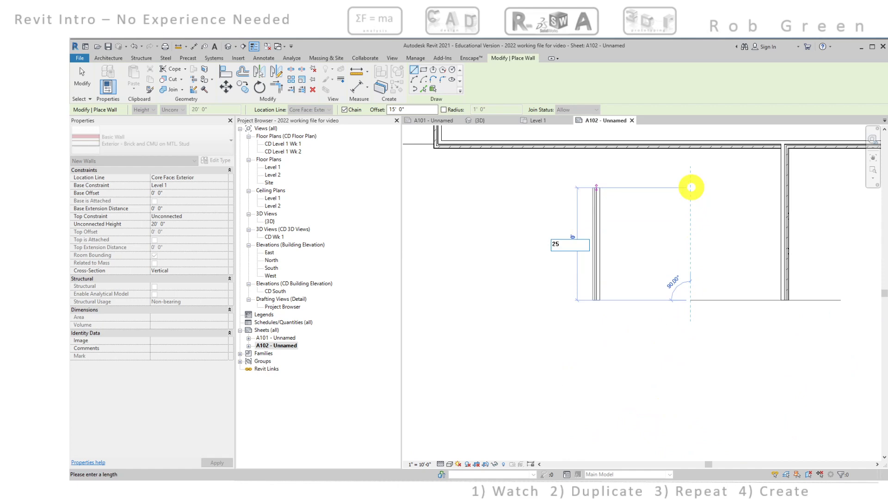
key("Return")
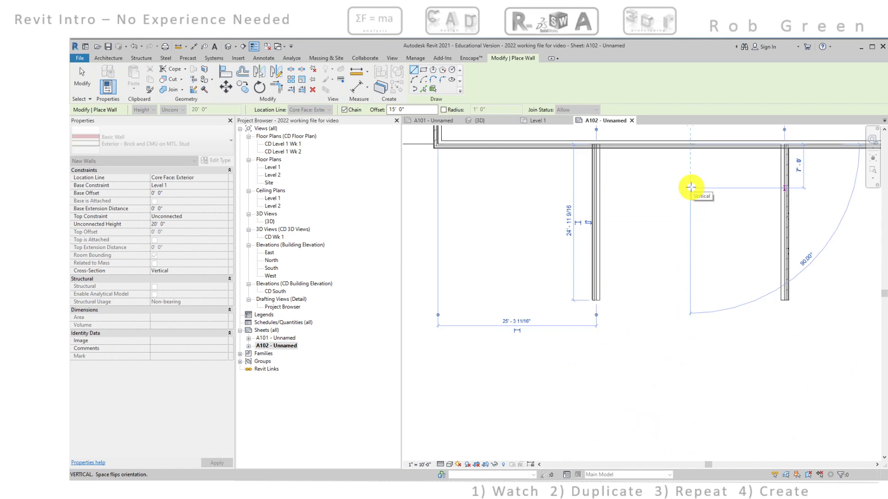
key("Escape")
key("Escape")
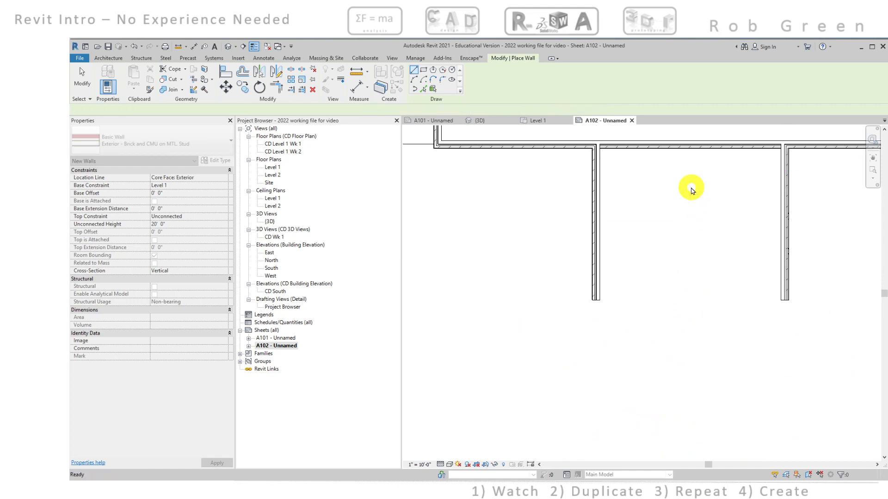
scroll(647, 203, "up", 4)
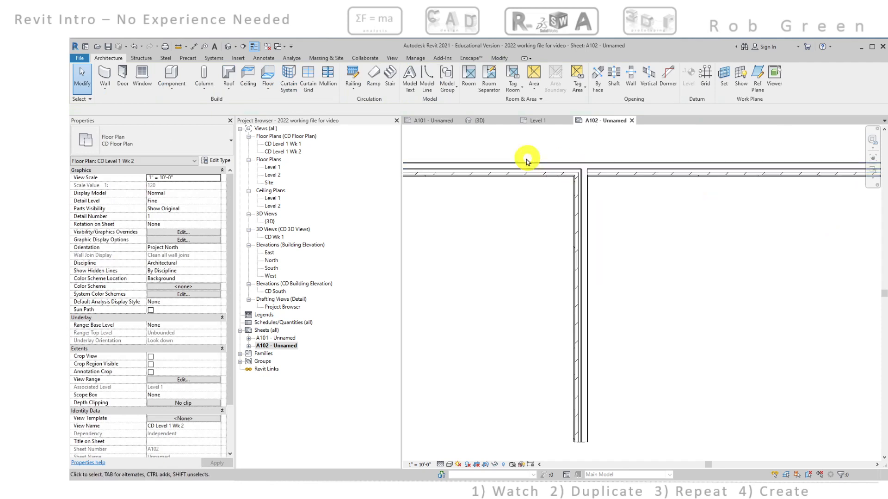
Close the lower room with an Exterior - Brick and CMU on MTL. Stud wall between the two 25' walls' free ends, brick outward, joining their exterior core faces
scroll(652, 196, "down", 2)
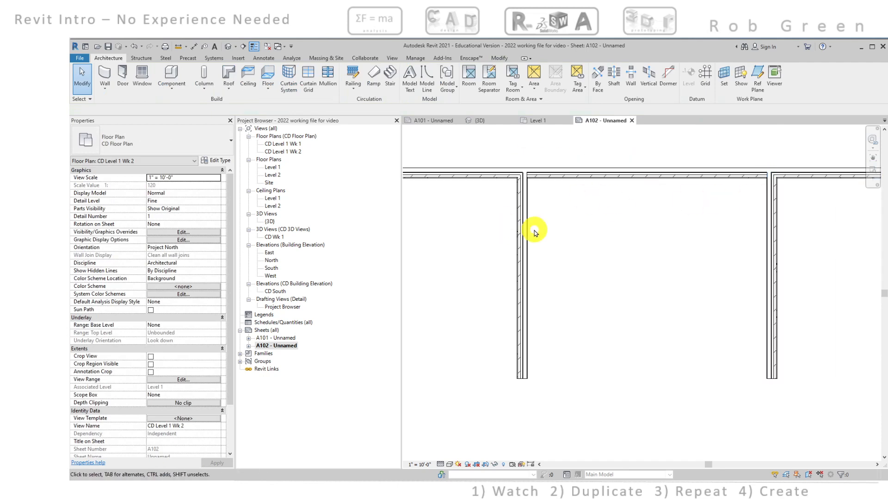
scroll(534, 233, "down", 1)
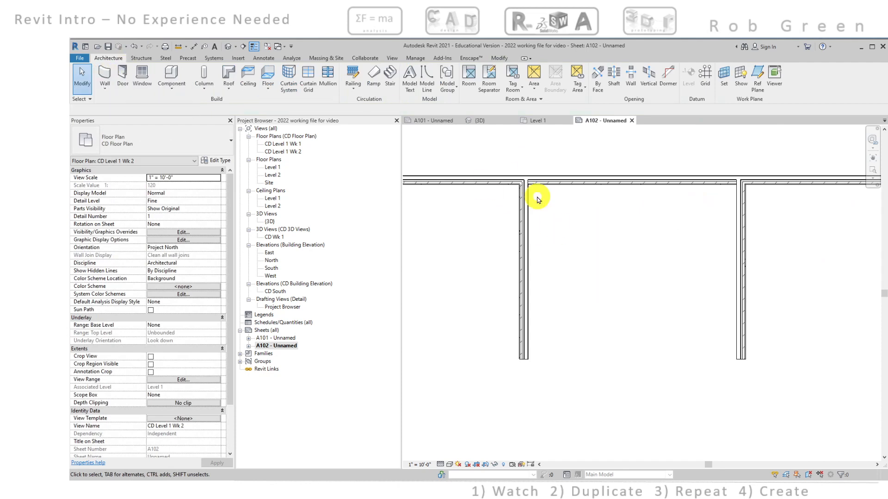
scroll(541, 206, "down", 3)
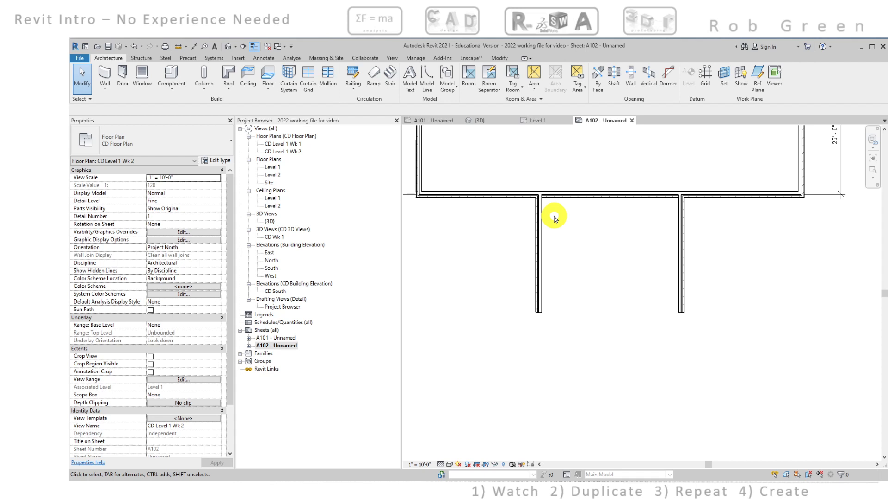
left_click(105, 76)
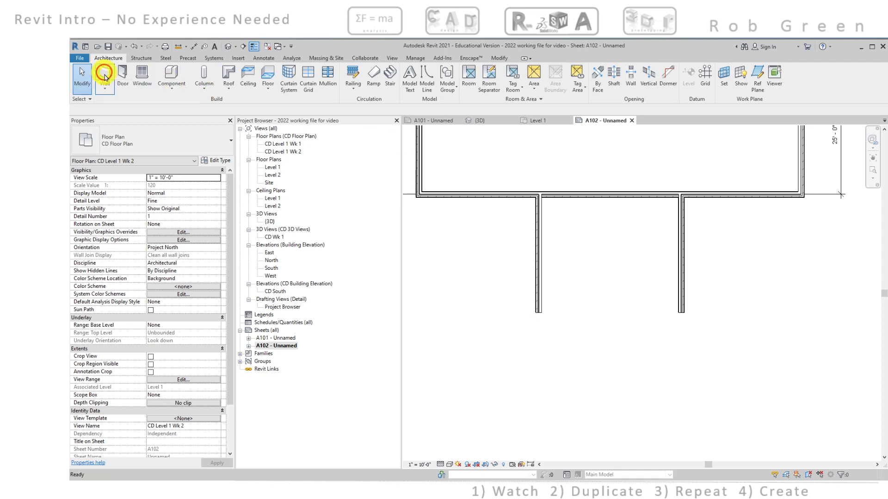
scroll(536, 315, "up", 6)
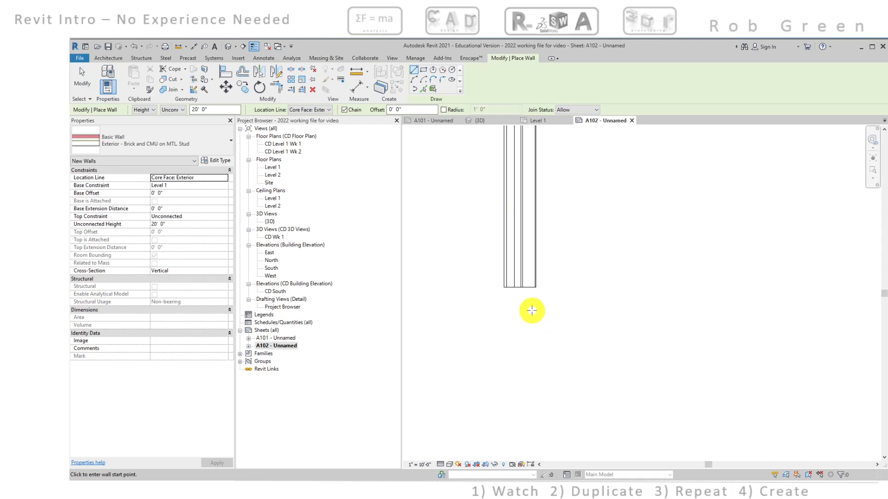
scroll(509, 283, "up", 5)
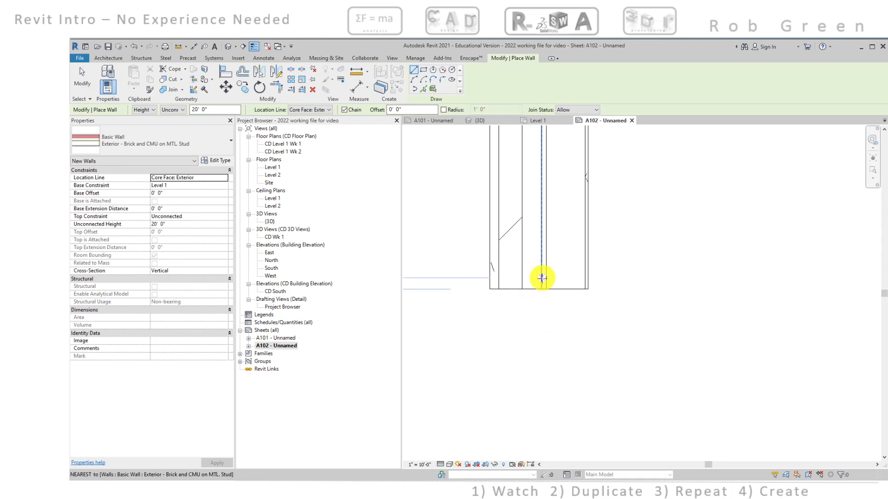
left_click(547, 286)
scroll(601, 290, "down", 5)
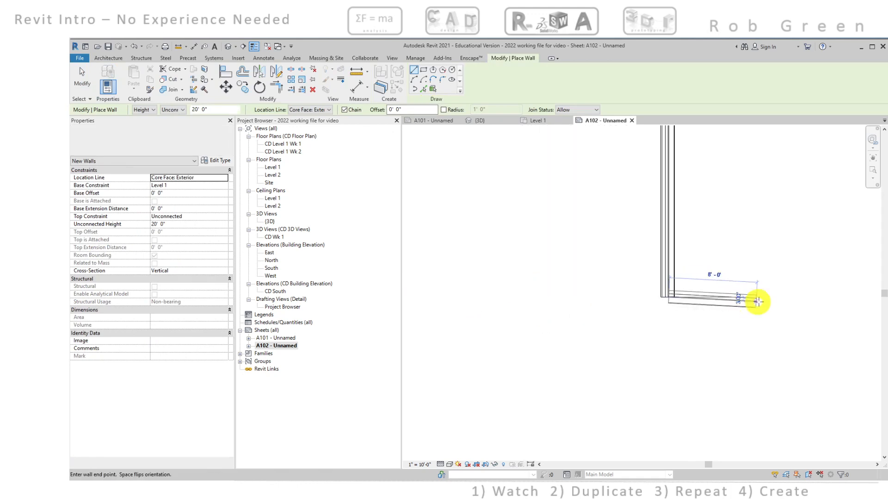
middle_click_drag(767, 297, 446, 294)
scroll(663, 293, "up", 2)
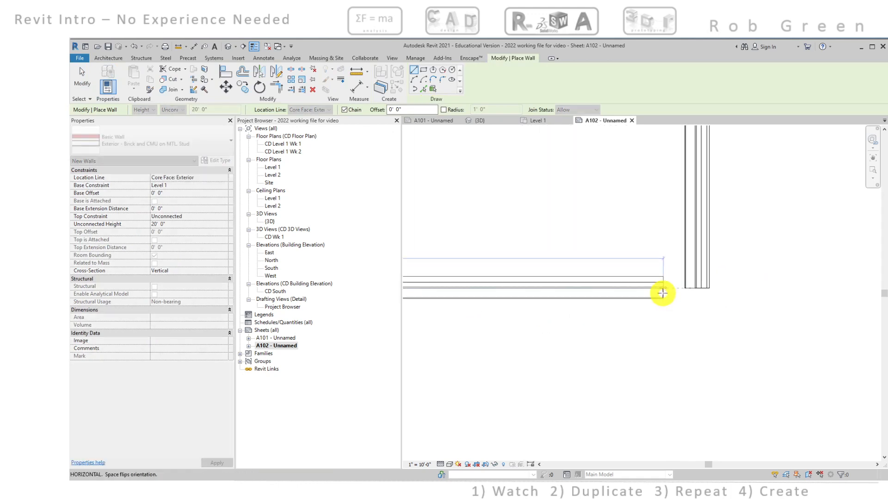
scroll(664, 291, "up", 1)
key("space")
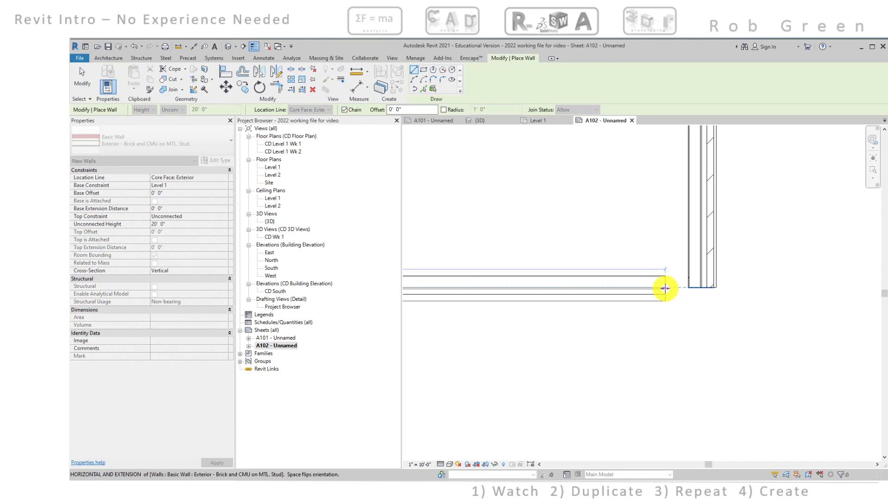
scroll(665, 289, "up", 3)
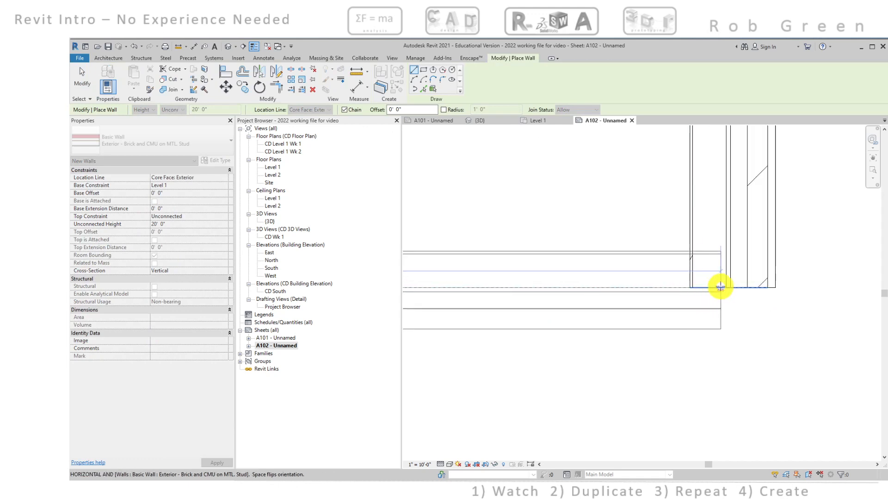
left_click(725, 287)
scroll(731, 307, "down", 3)
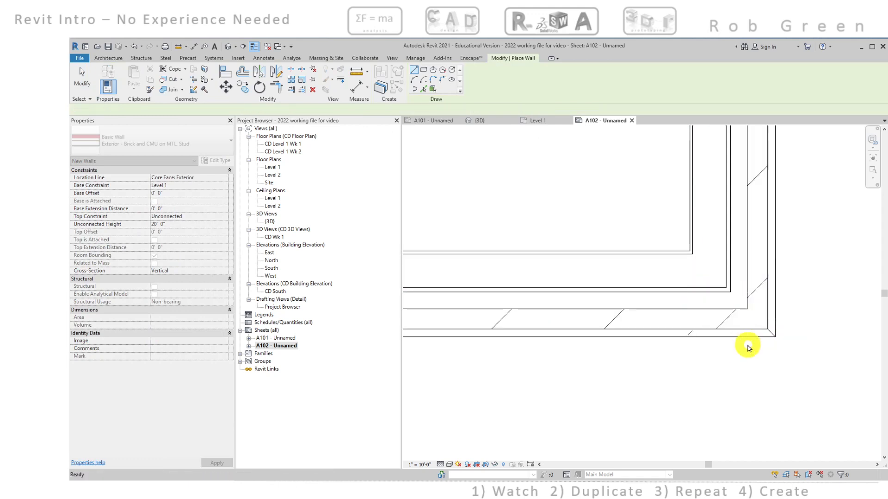
scroll(748, 348, "down", 3)
key("Escape")
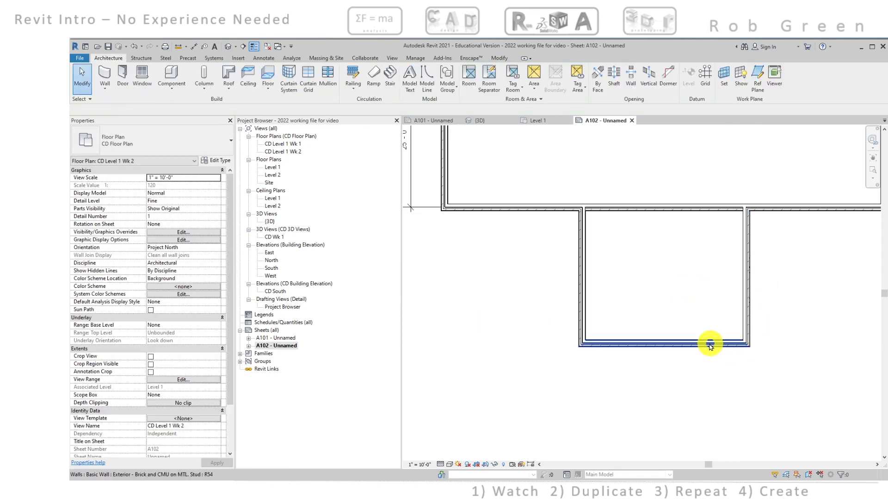
Switch to Revu to examine the dimensions on the Week 2 reference sheet A102, and return to Revit
middle_click_drag(703, 331, 743, 321)
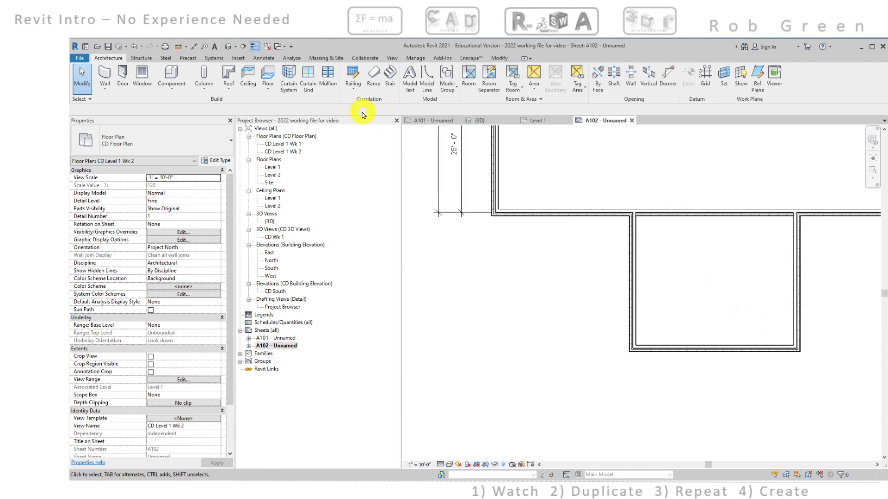
scroll(523, 265, "down", 4)
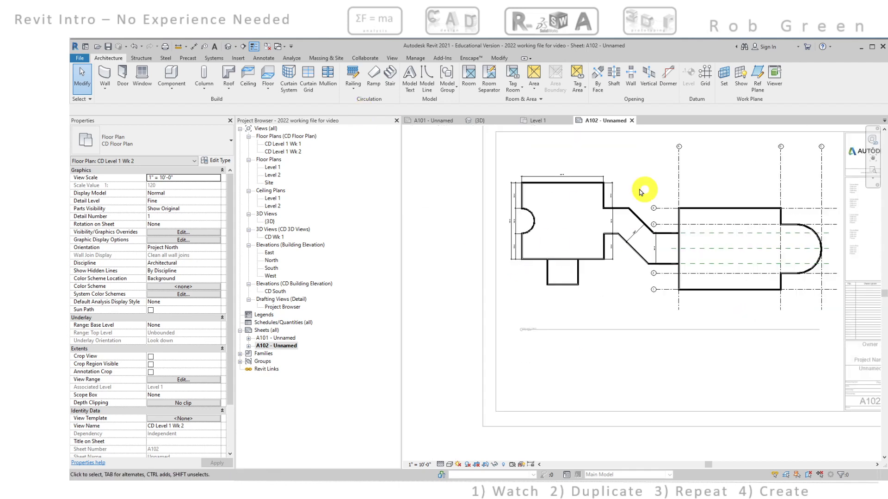
scroll(530, 278, "up", 4)
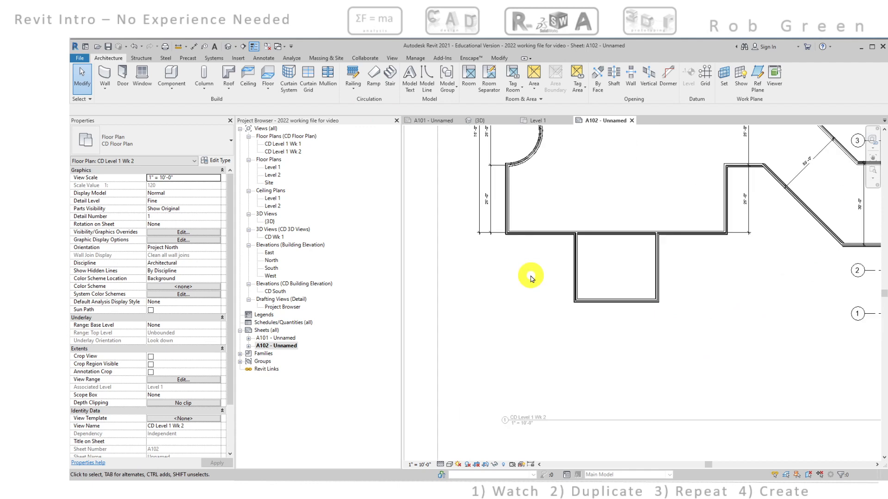
left_click(529, 489)
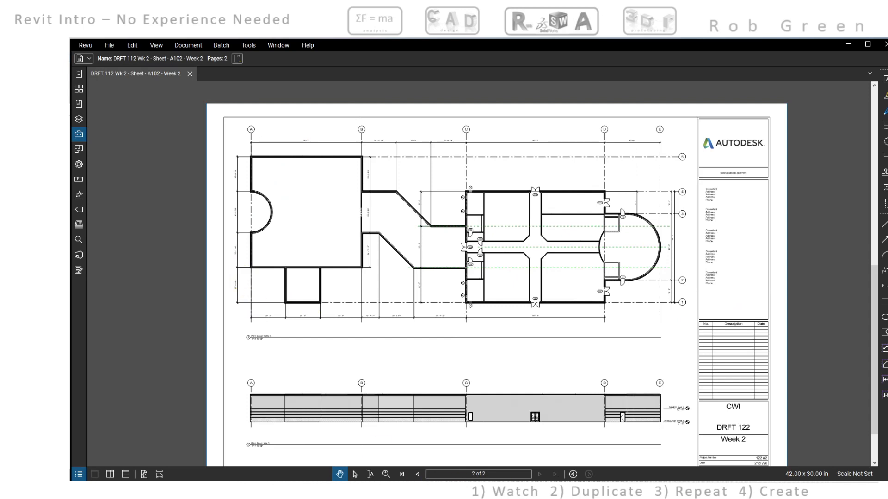
left_click(471, 490)
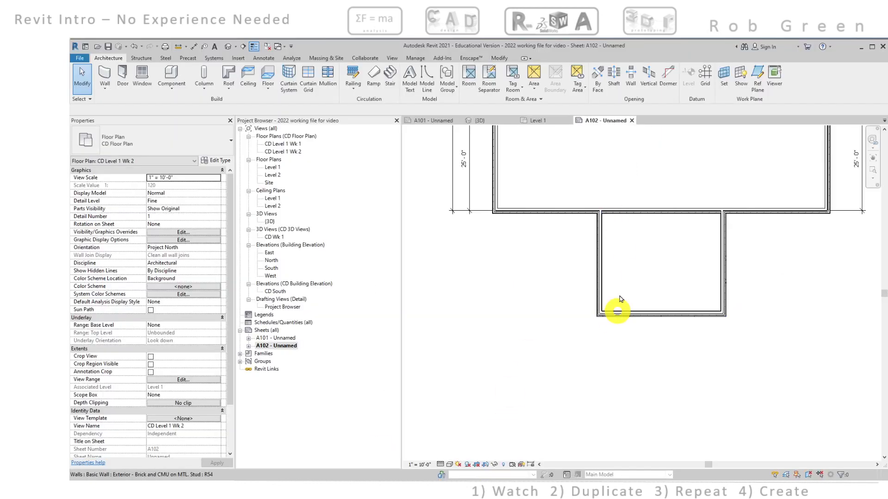
Extend the inner vertical dimension string on the plan's left side with a witness line at the lower room's bottom wall, on its exterior core face
left_click(472, 196)
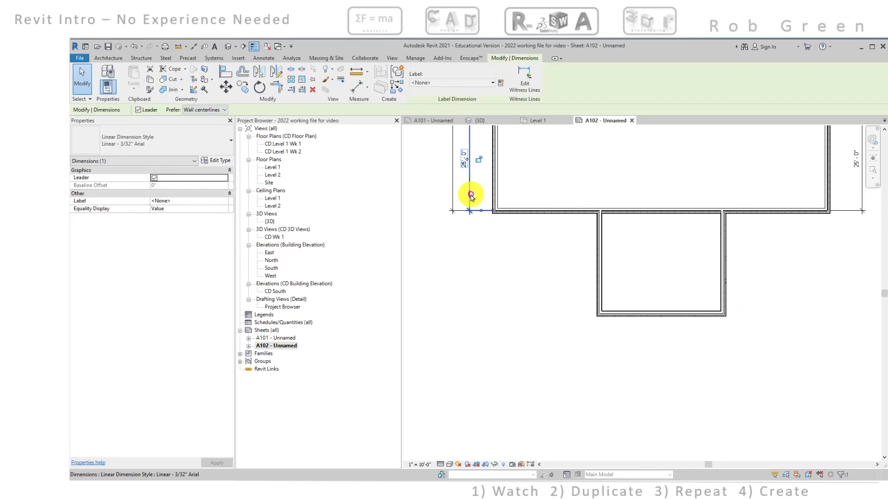
right_click(471, 197)
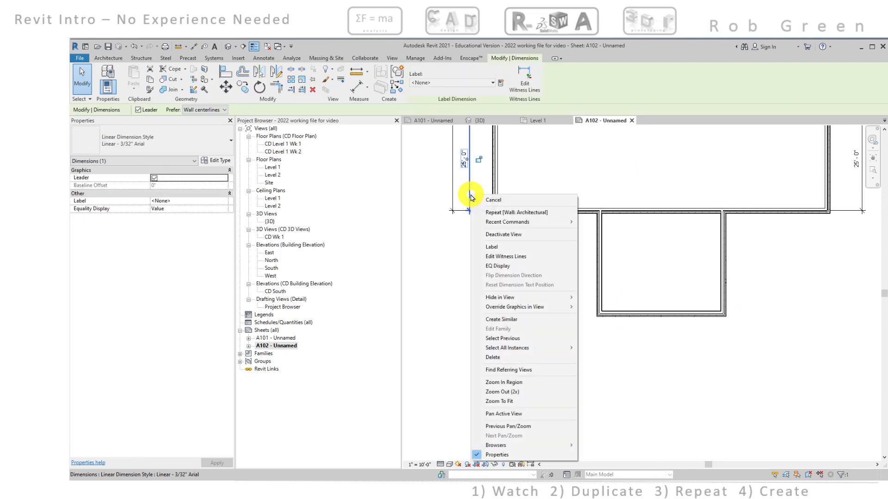
left_click(508, 257)
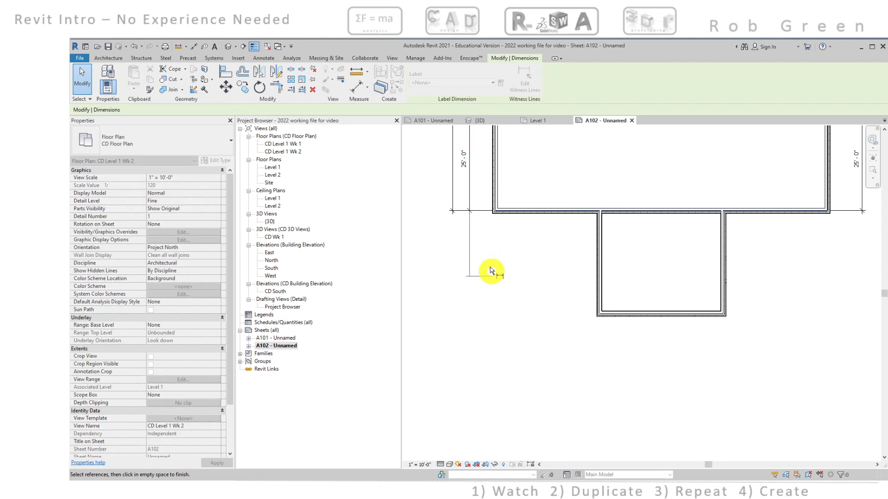
scroll(609, 322, "up", 5)
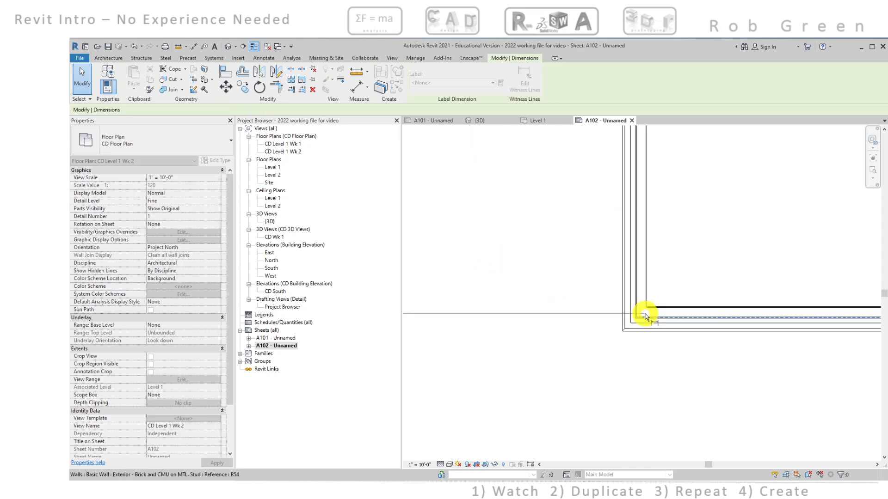
scroll(647, 316, "up", 2)
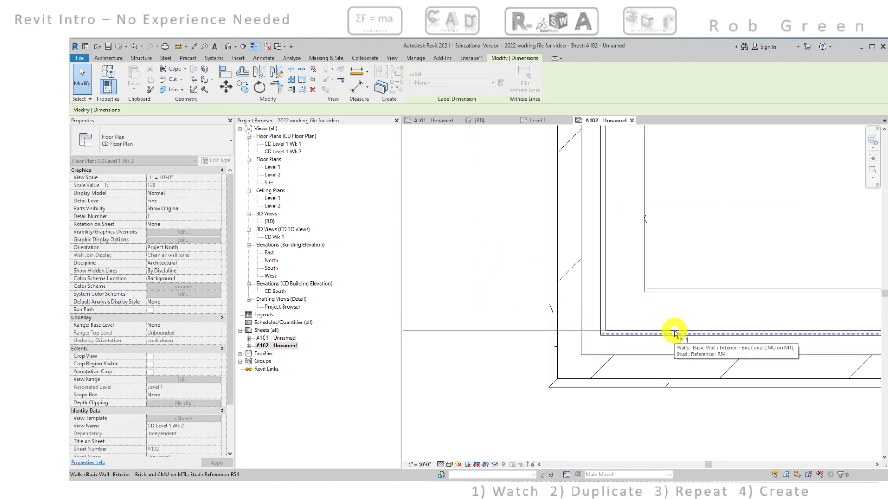
scroll(674, 332, "up", 3)
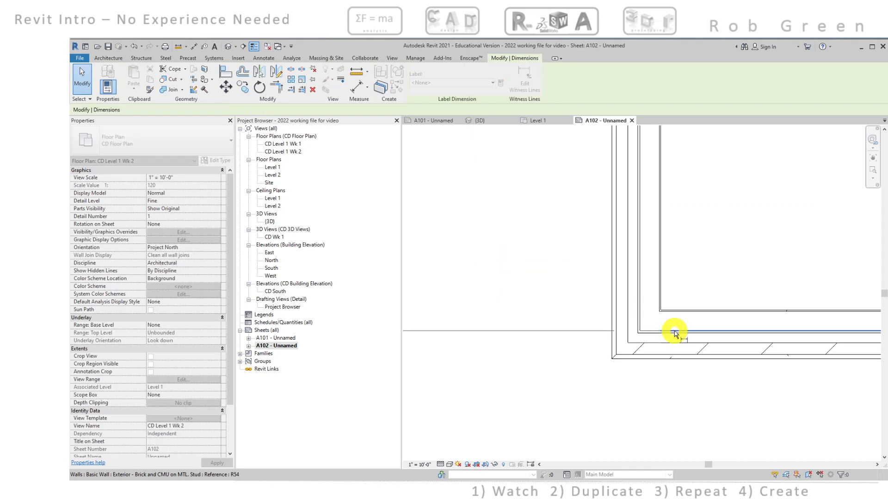
scroll(674, 333, "down", 4)
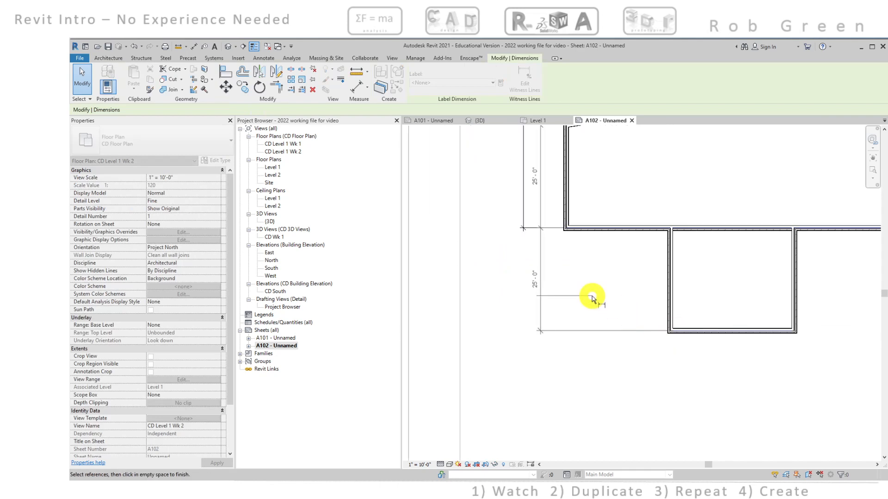
key("Escape")
key("Escape")
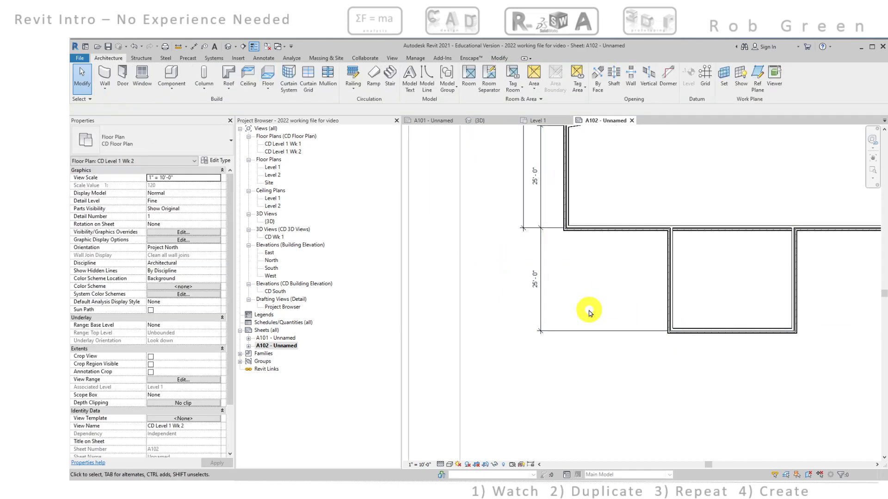
Examine the whole floor plan, from the dimensioned left wing to the gridded main building and its curved end
scroll(589, 313, "down", 4)
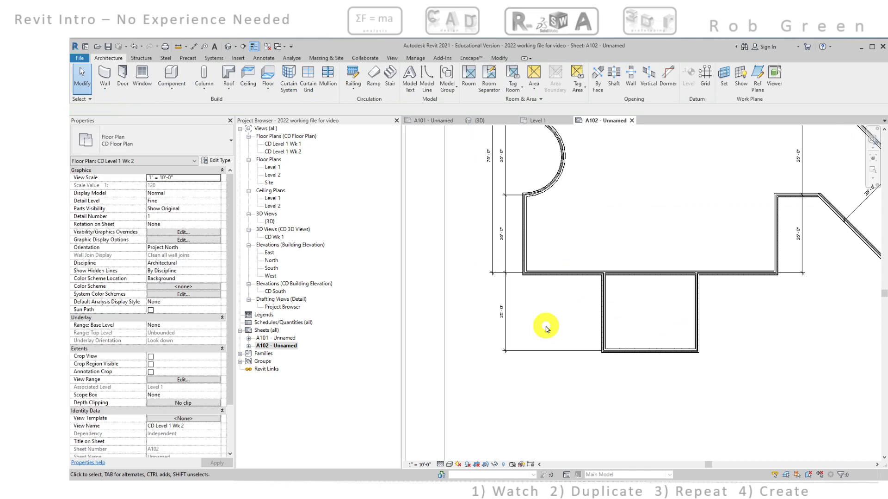
scroll(545, 329, "down", 2)
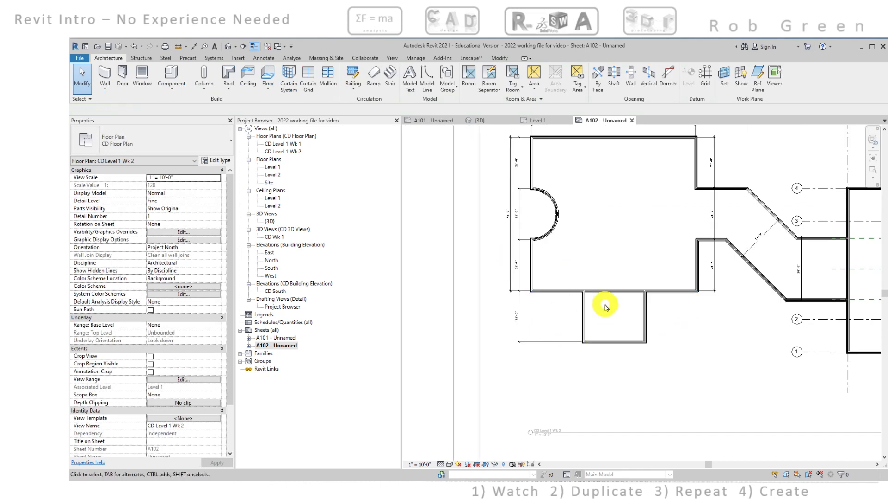
scroll(614, 303, "down", 3)
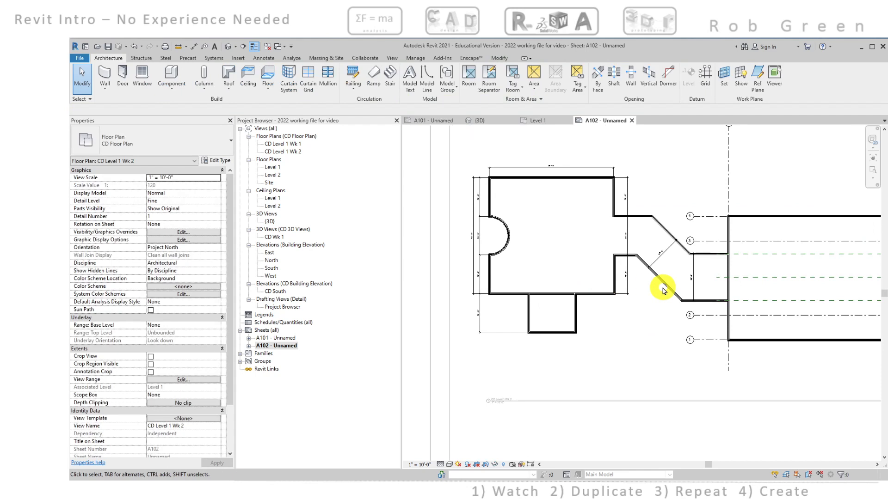
middle_click_drag(774, 278, 576, 284)
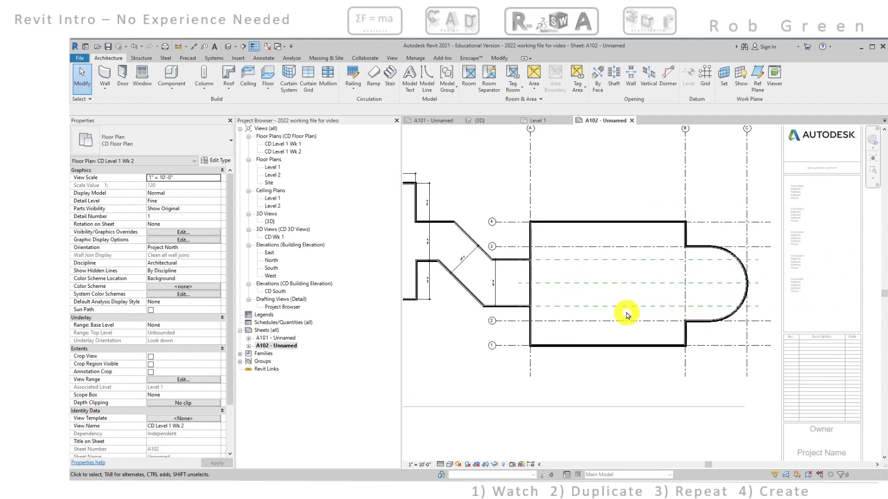
middle_click_drag(628, 315, 745, 311)
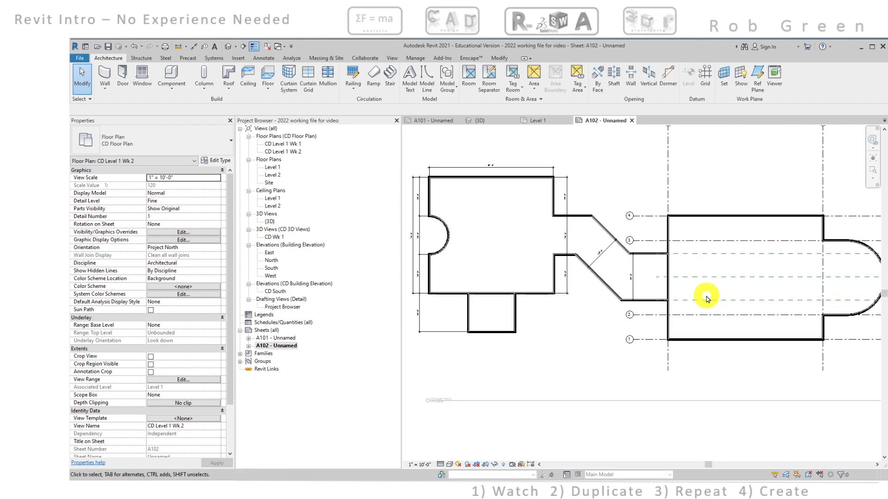
middle_click_drag(708, 297, 645, 260)
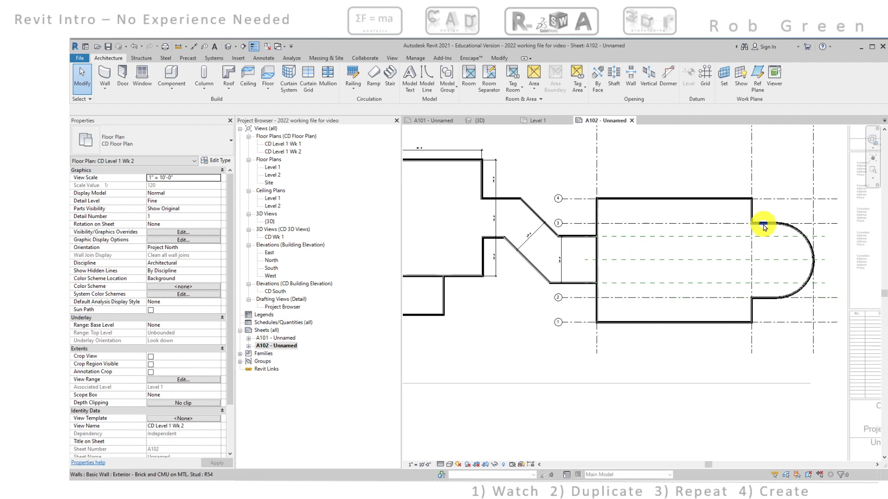
Start a new wall of type Generic - 8" Masonry for the inside corner where the main building meets the curved end at grid 3
scroll(762, 224, "up", 5)
middle_click_drag(744, 234, 673, 232)
scroll(658, 252, "up", 2)
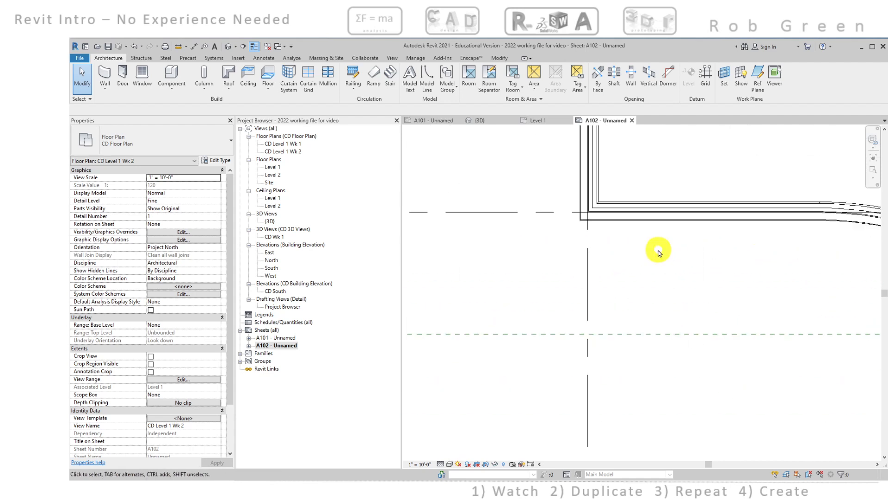
scroll(561, 230, "up", 1)
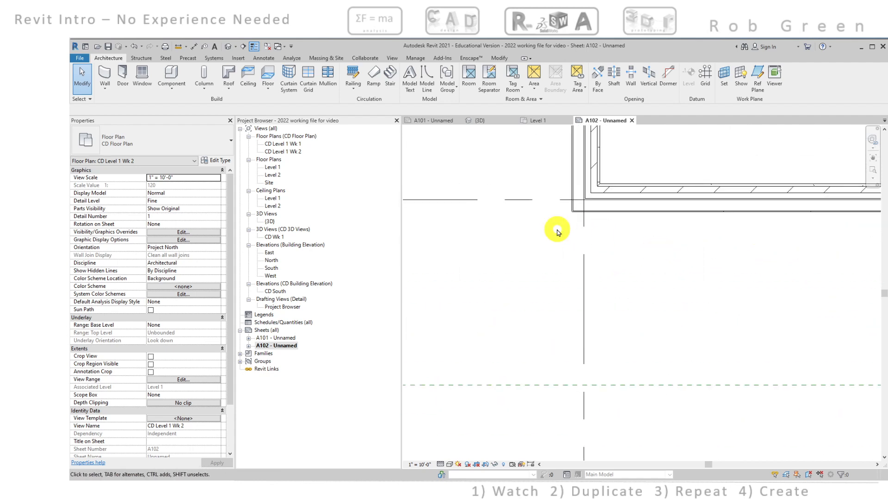
left_click(110, 75)
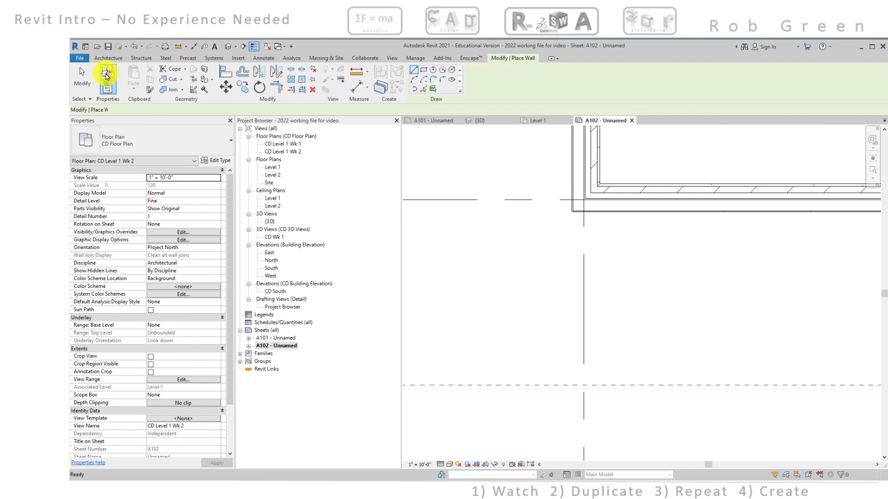
left_click(154, 139)
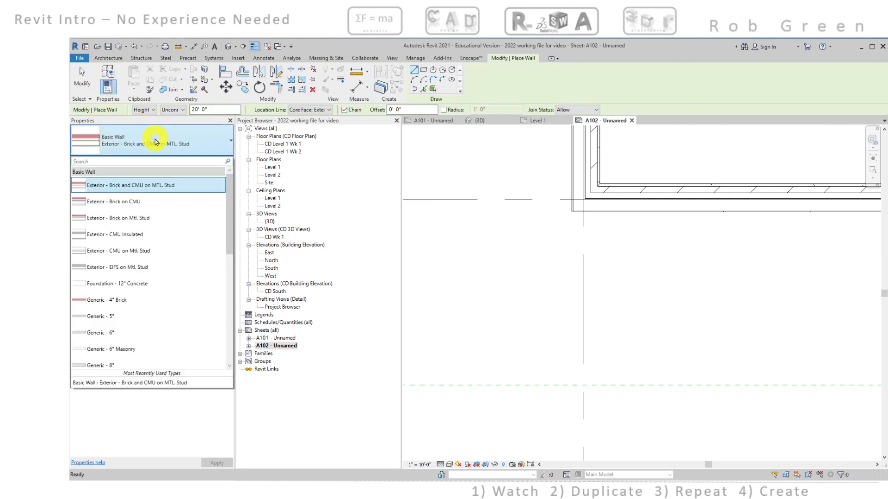
scroll(157, 222, "down", 1)
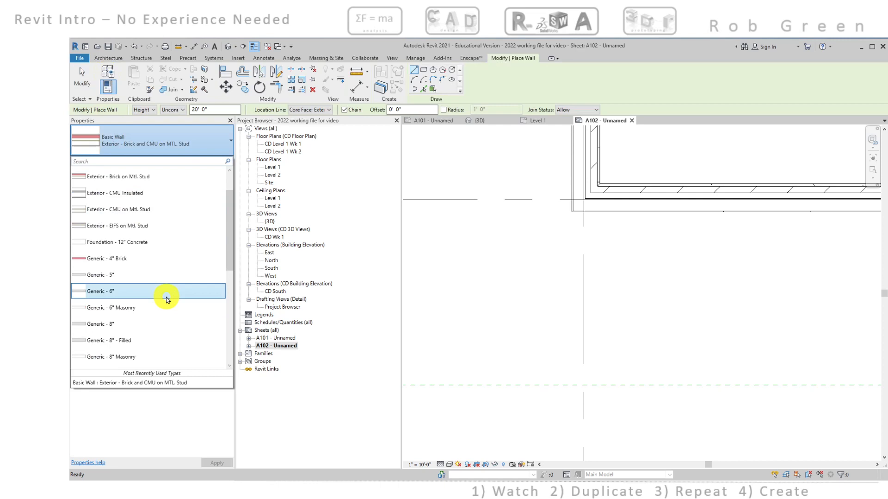
scroll(168, 300, "down", 2)
scroll(167, 300, "down", 2)
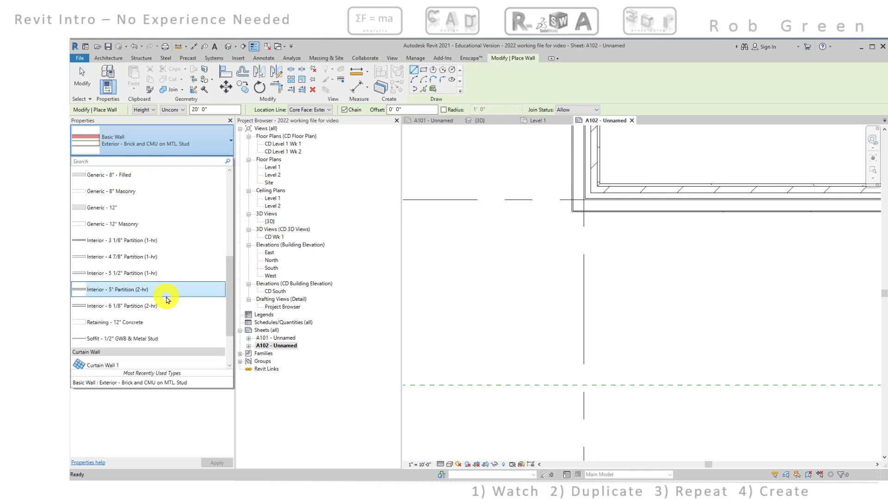
scroll(168, 300, "up", 2)
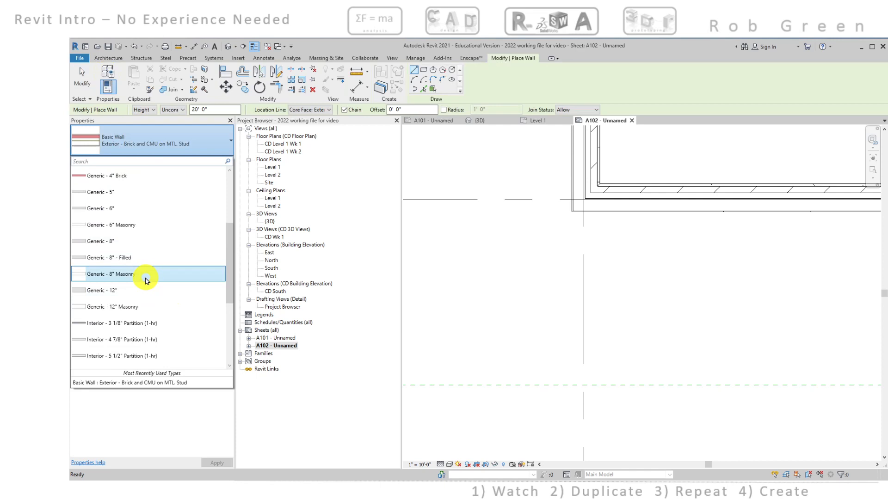
left_click(145, 279)
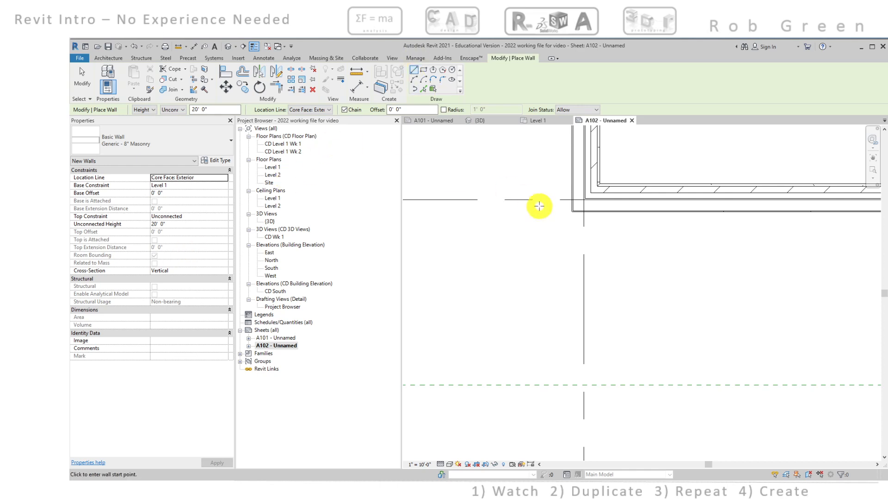
Draw masonry walls from the outer brick corner at grid 3, 12' down and 10' toward the curved end, with their thickness inward
left_click(570, 212)
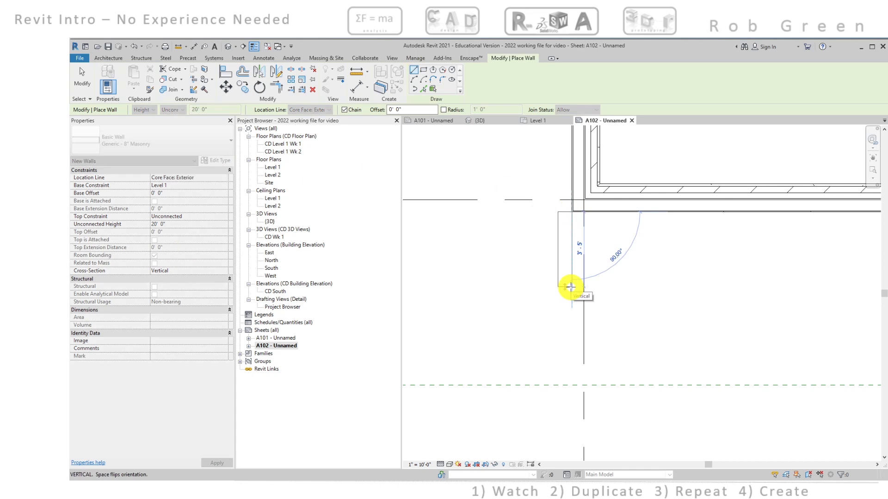
key("space")
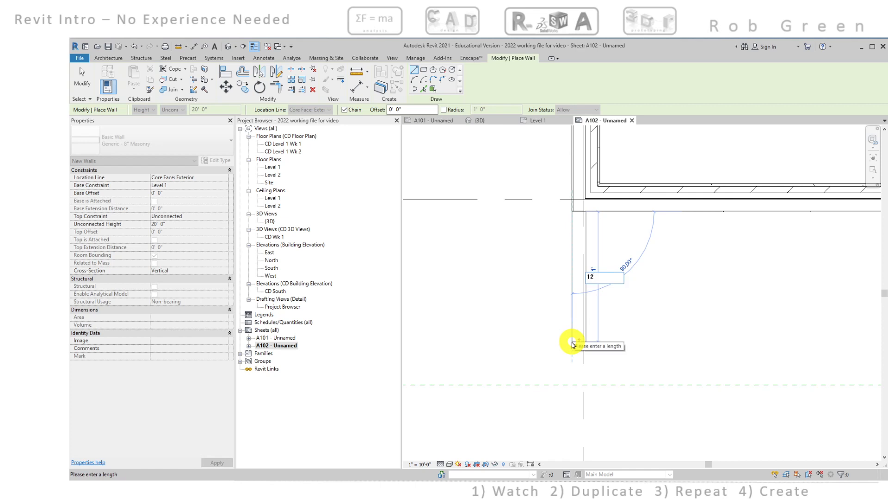
left_click(571, 341)
scroll(571, 341, "down", 3)
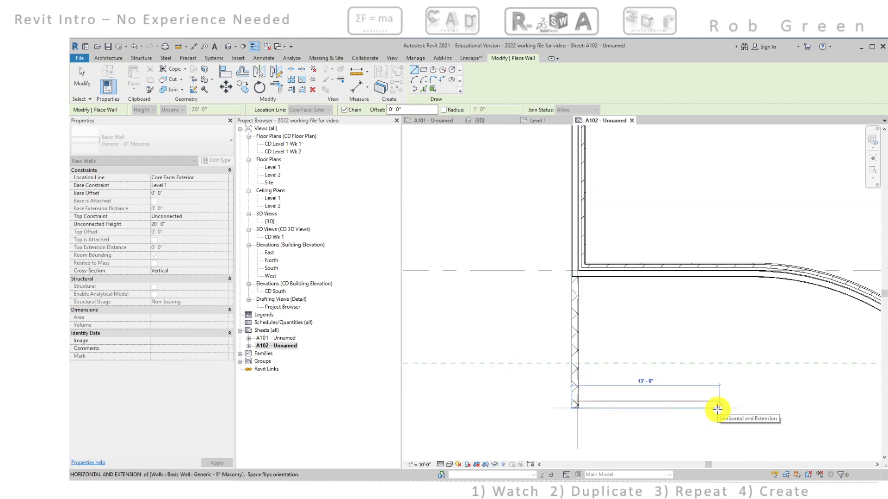
type("10")
key("Return")
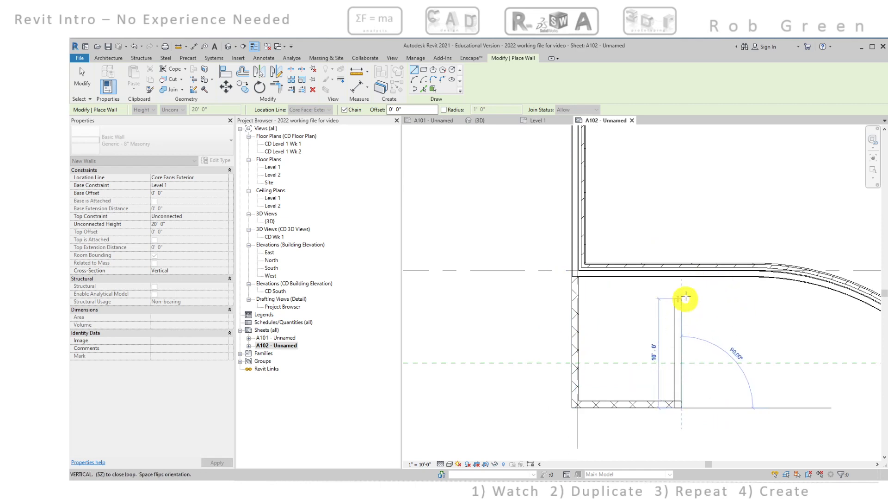
Close the masonry enclosure with a vertical wall from the 10' wall's end up to the upper exterior wall's core face
scroll(681, 278, "up", 4)
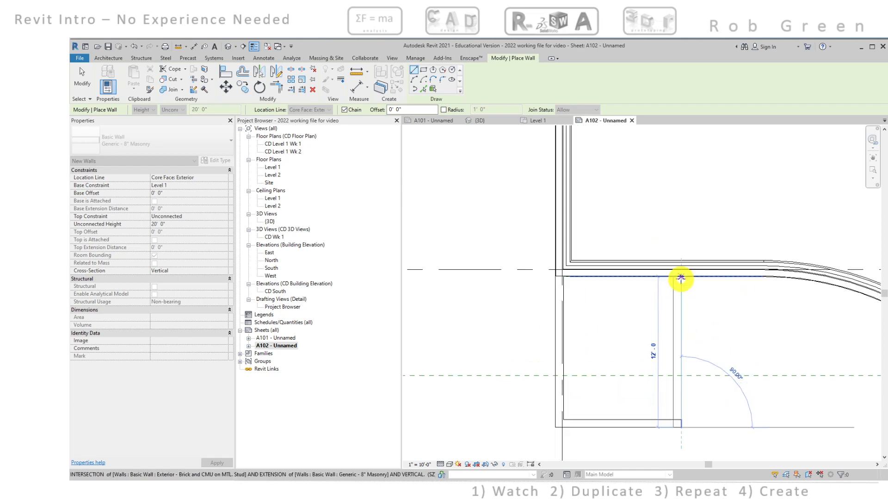
scroll(680, 281, "up", 1)
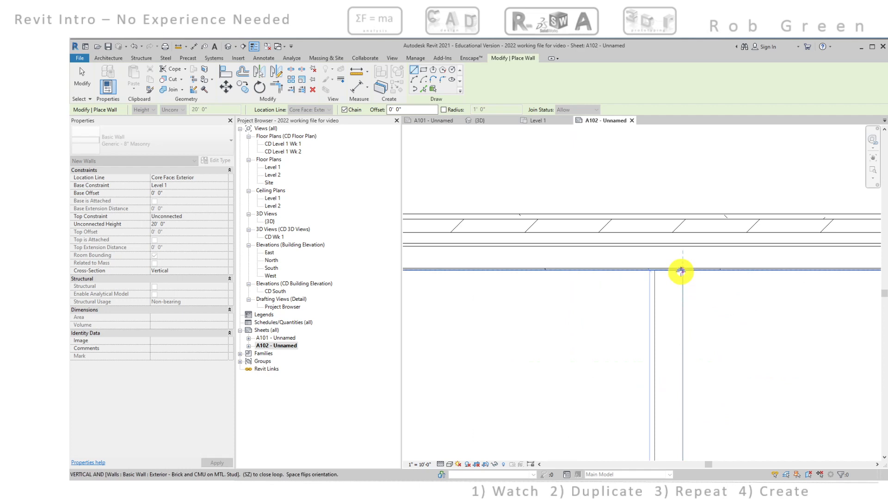
left_click(681, 246)
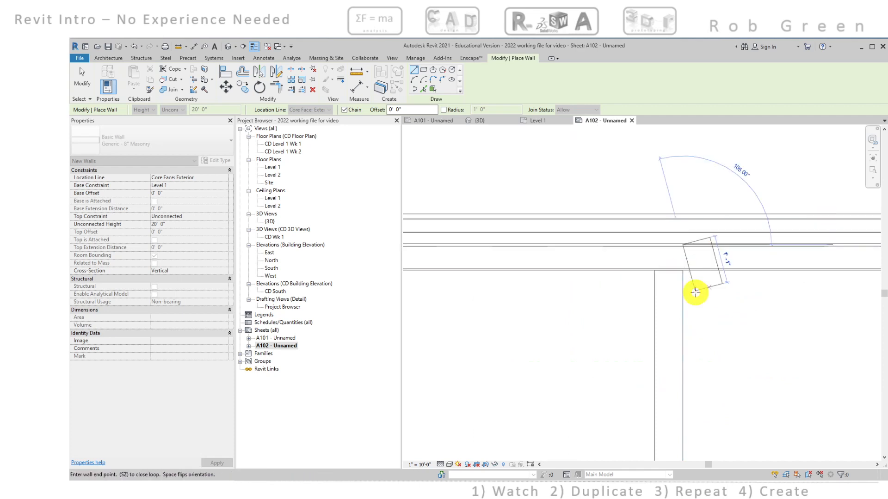
key("Escape")
key("Escape")
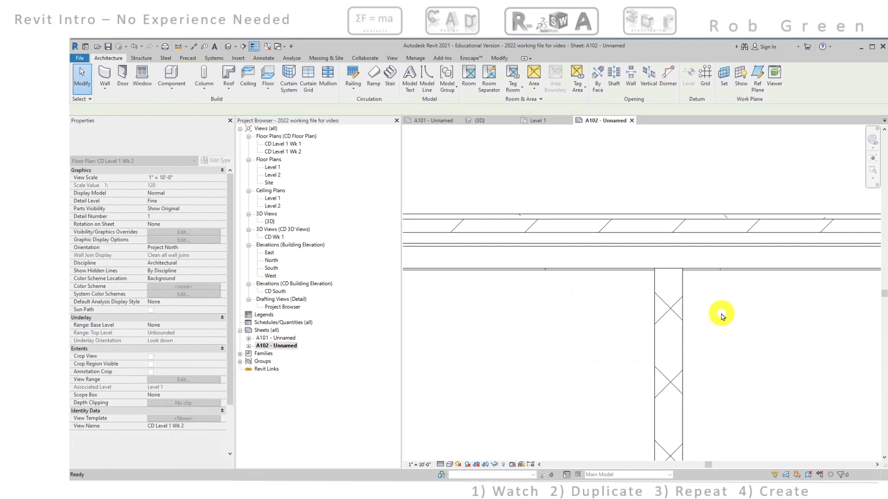
scroll(723, 315, "up", 4)
scroll(708, 314, "up", 5)
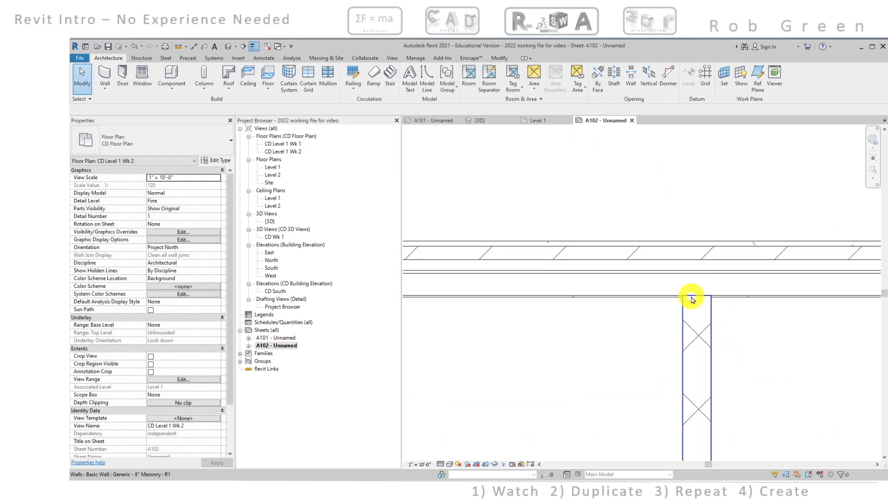
Copy the enclosure's bottom masonry wall 10' straight up to divide the space near the exterior wall
scroll(702, 312, "down", 5)
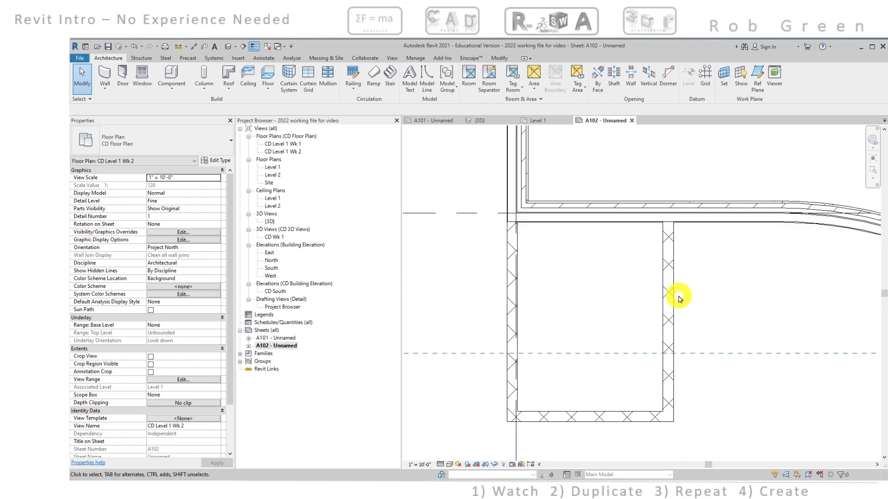
scroll(679, 297, "down", 6)
middle_click_drag(694, 317, 698, 246)
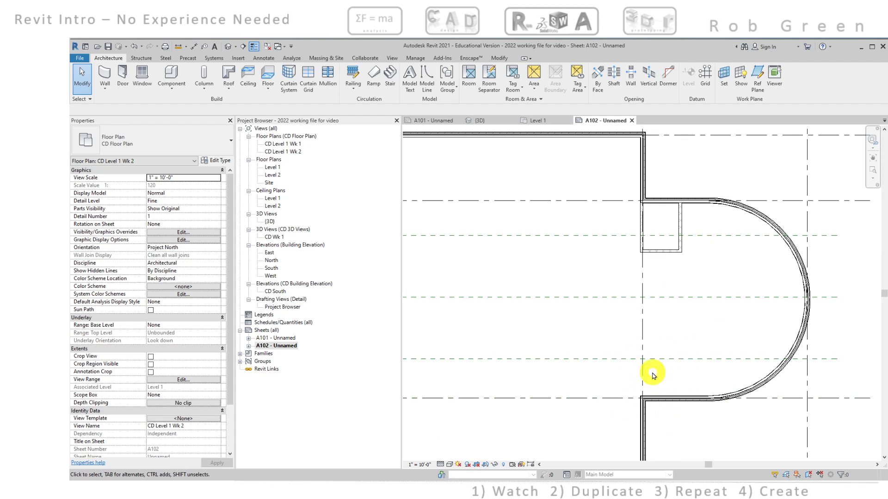
scroll(661, 234, "up", 3)
mouse_move(662, 237)
middle_mouse_down()
mouse_move(652, 234)
mouse_move(645, 276)
middle_mouse_up()
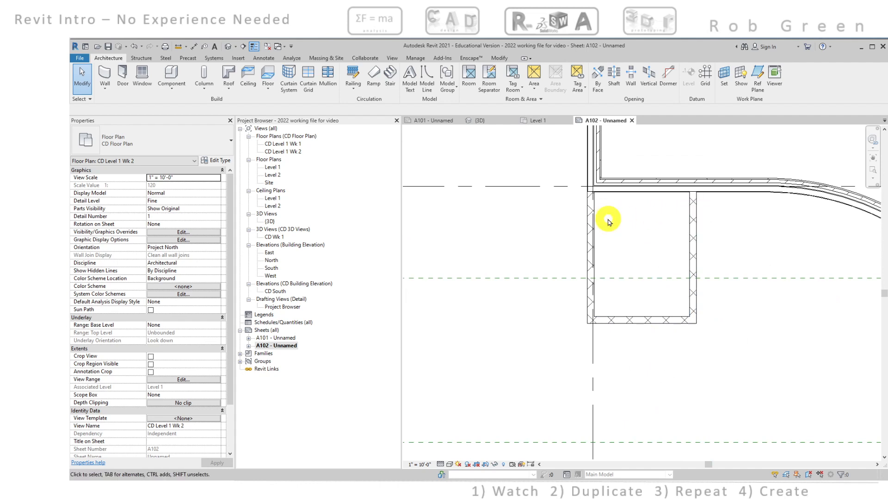
left_click(621, 319)
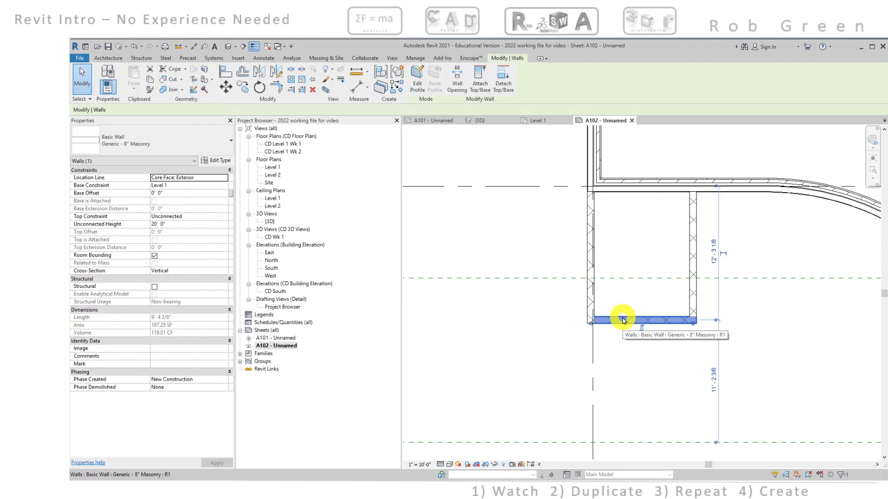
left_click(244, 89)
left_click(525, 261)
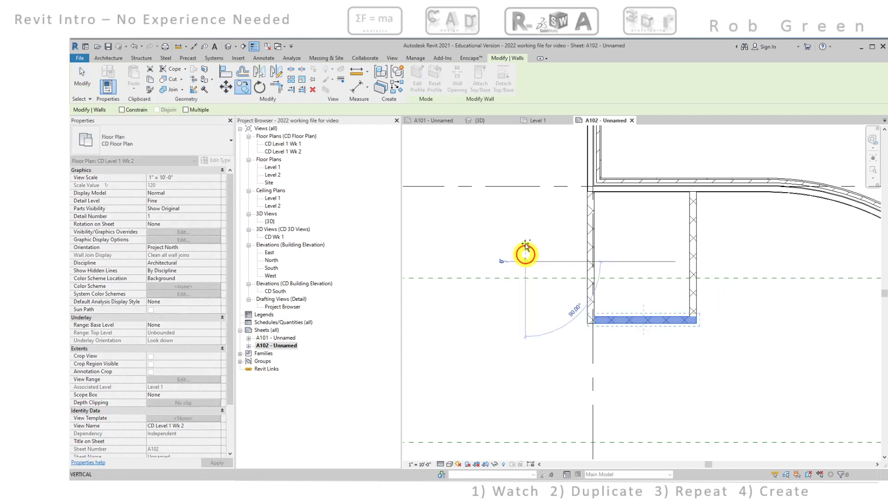
type("10")
key("Return")
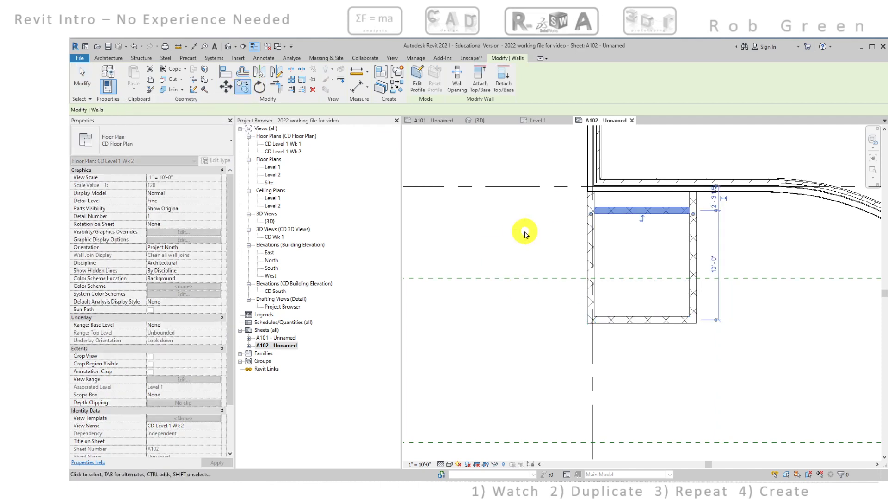
left_click(525, 235)
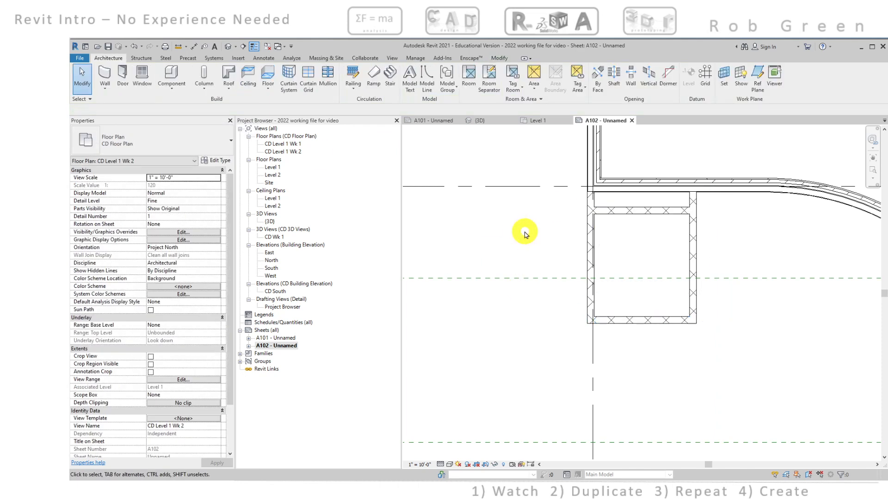
Mirror a copy of the enclosure's four masonry walls about the main building's central horizontal reference plane
scroll(541, 234, "down", 2)
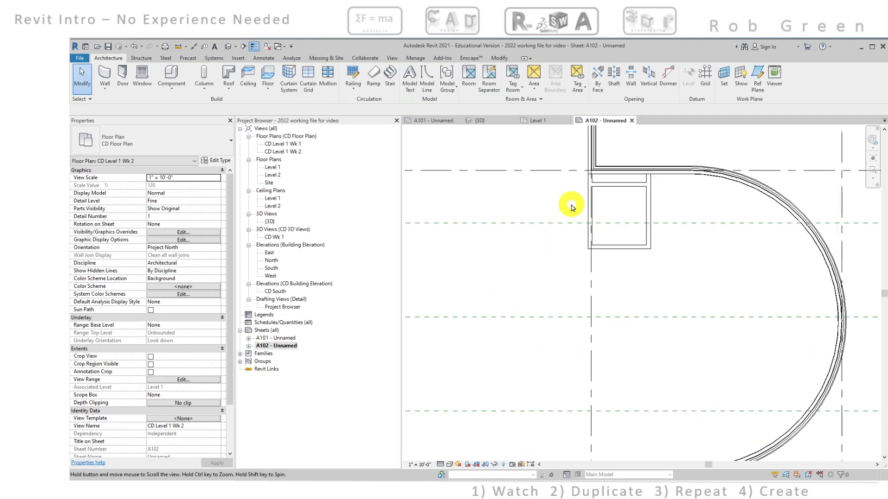
scroll(634, 185, "up", 2)
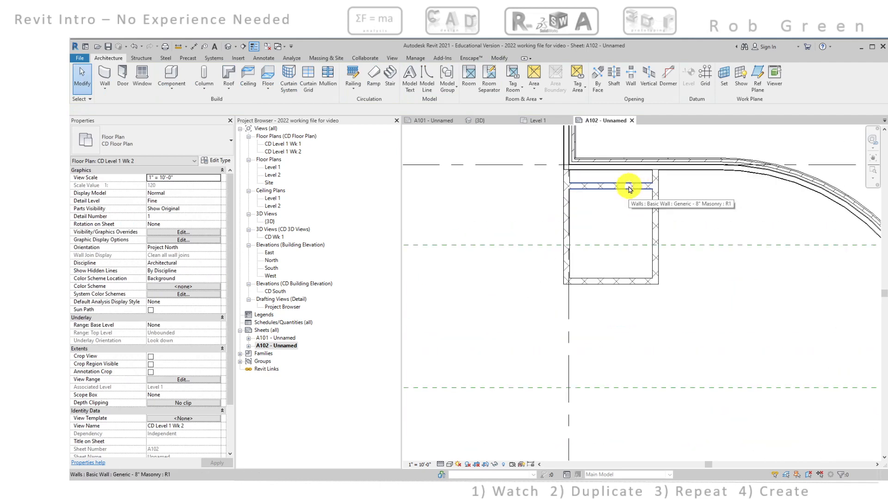
left_click(630, 189)
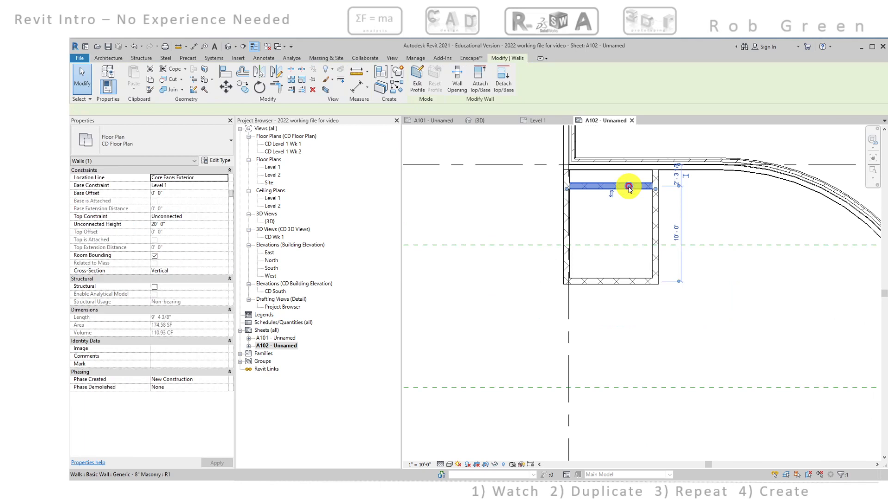
left_click(567, 226, "ctrl")
left_click(601, 280, "ctrl")
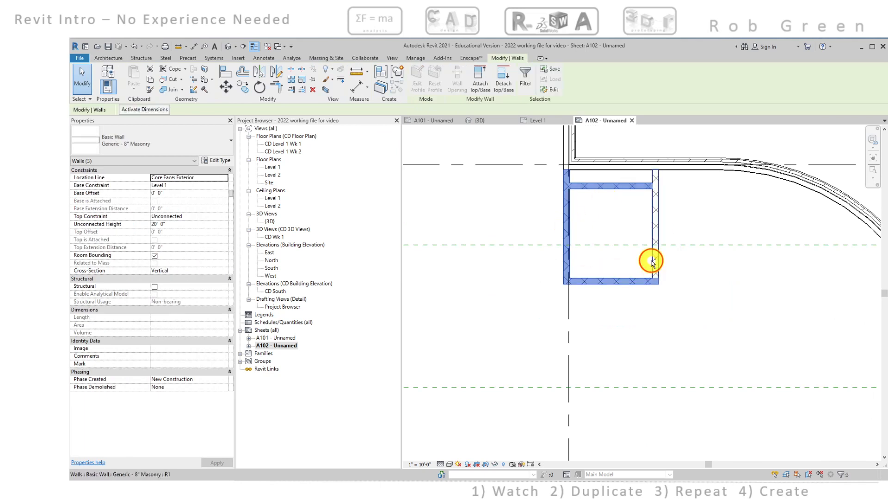
left_click(652, 261, "ctrl")
scroll(654, 278, "down", 4)
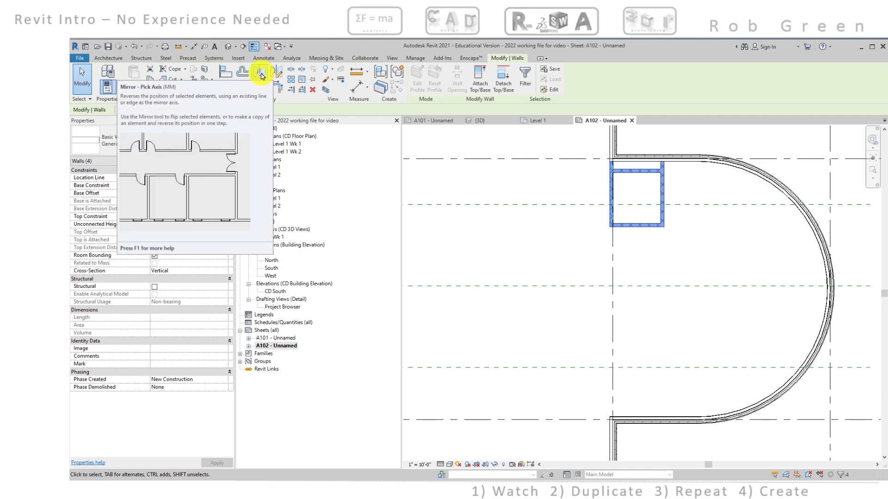
left_click(261, 75)
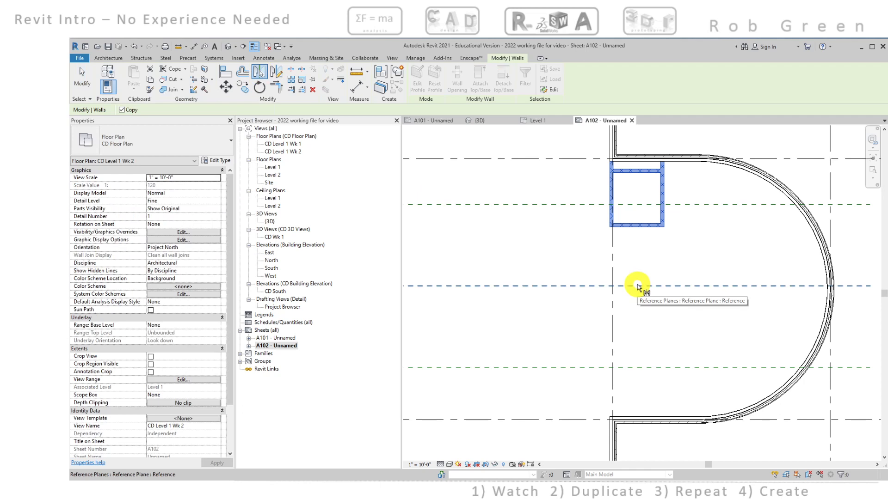
left_click(638, 286)
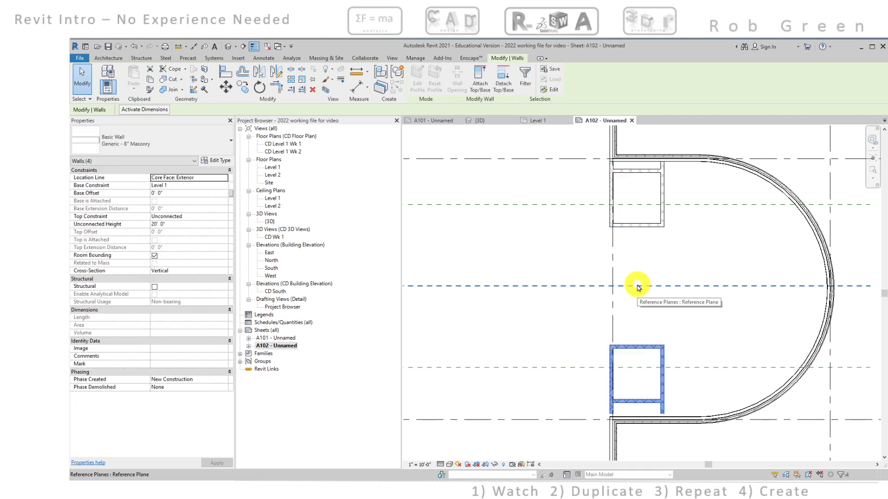
key("m")
key("m")
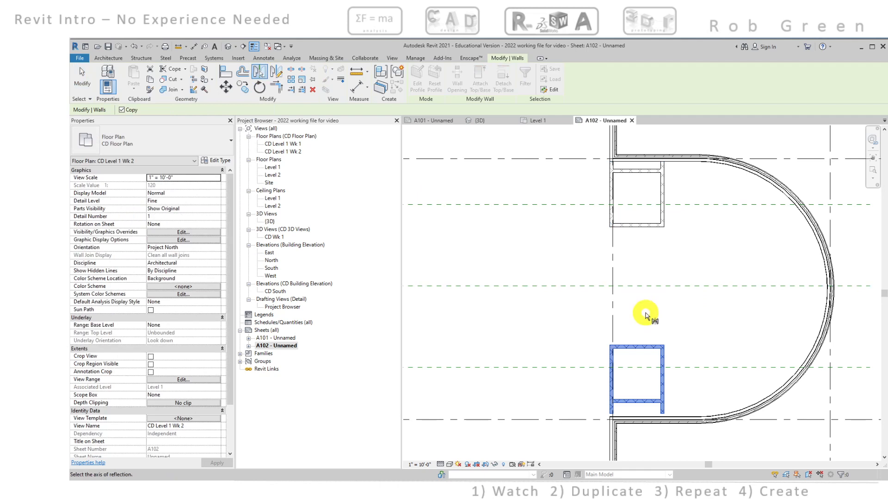
key("Escape")
key("Escape")
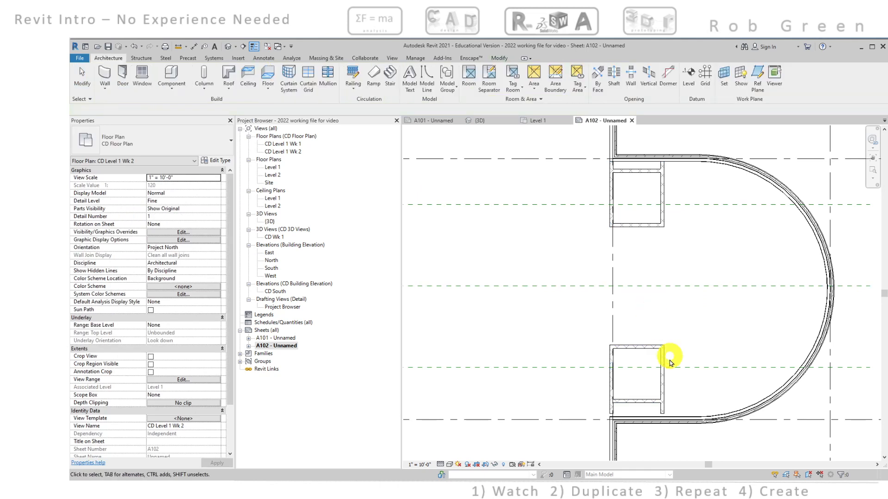
Examine the mirrored masonry enclosure, where it meets the lower exterior wall, and the main building's overall layout
scroll(657, 392, "up", 2)
middle_click_drag(656, 386, 672, 391)
scroll(673, 391, "down", 2)
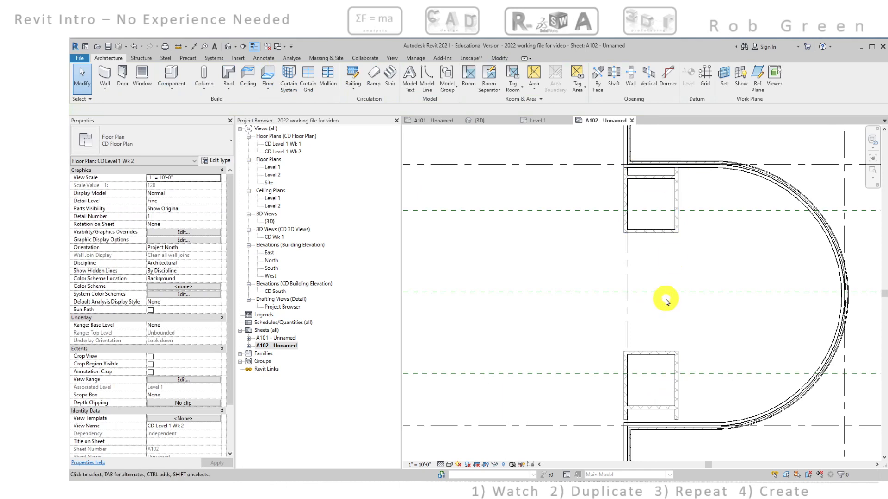
middle_click_drag(674, 332, 684, 268)
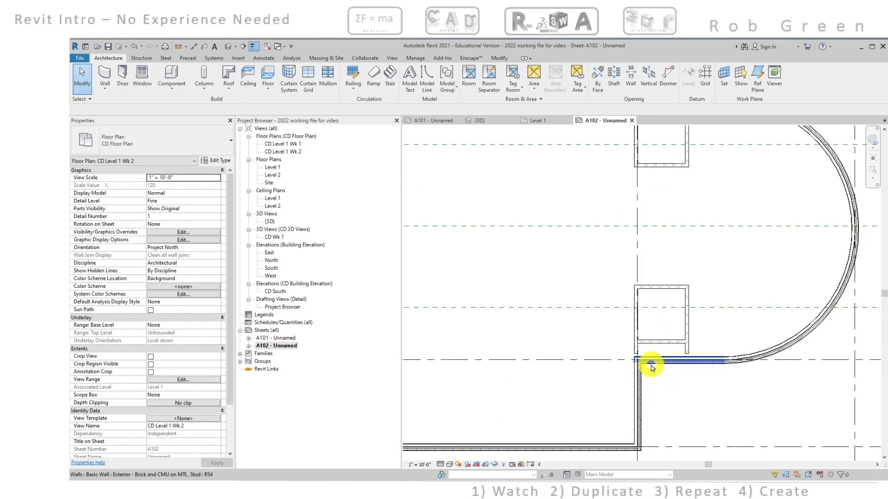
scroll(652, 368, "down", 5)
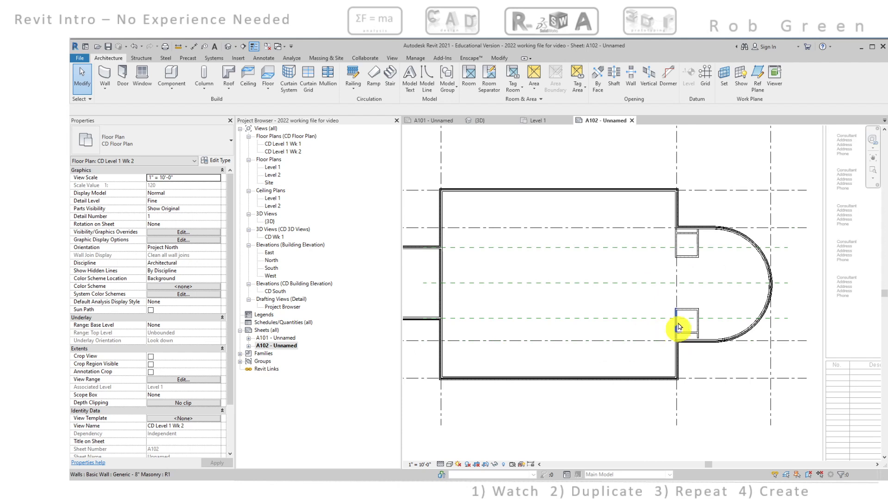
middle_click_drag(678, 321, 637, 316)
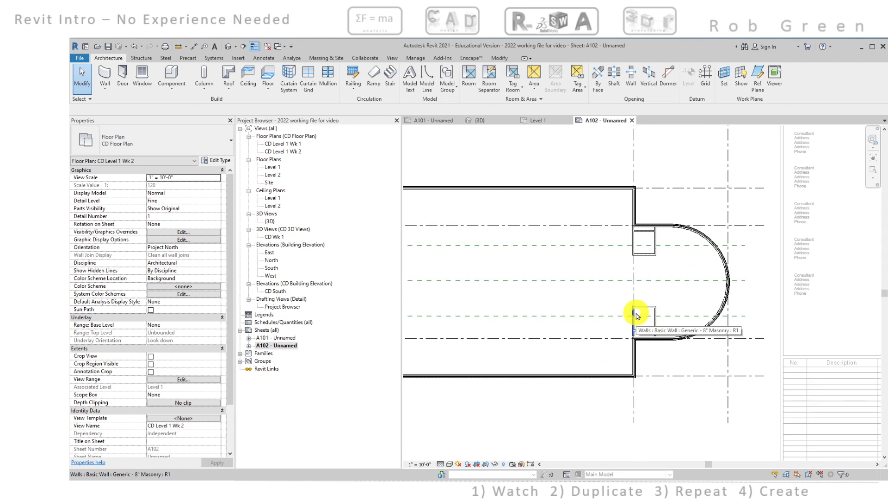
middle_click_drag(562, 297, 628, 295)
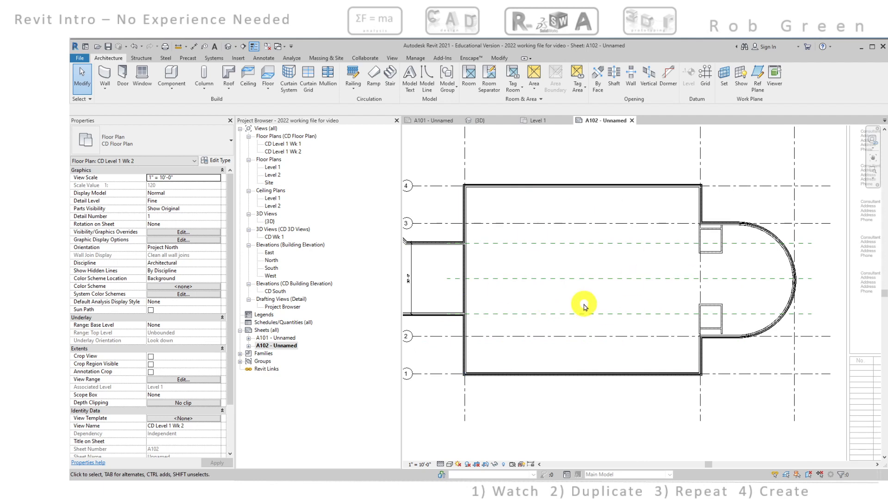
middle_click_drag(584, 303, 532, 284)
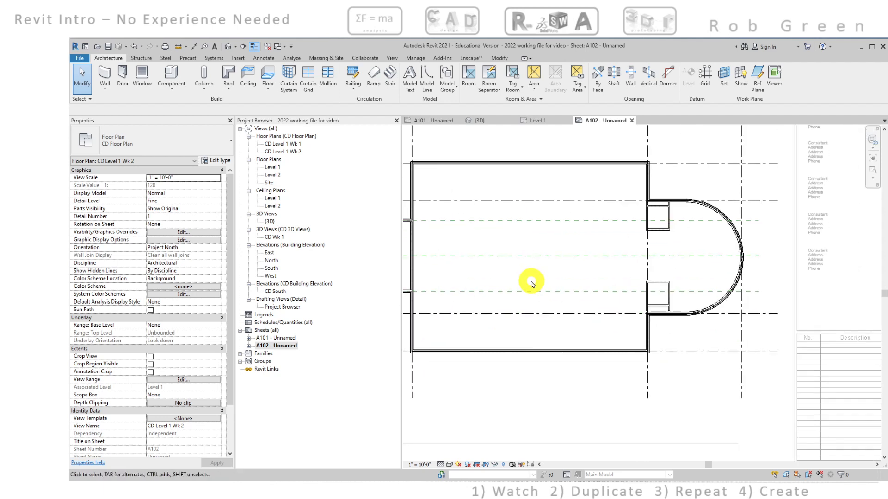